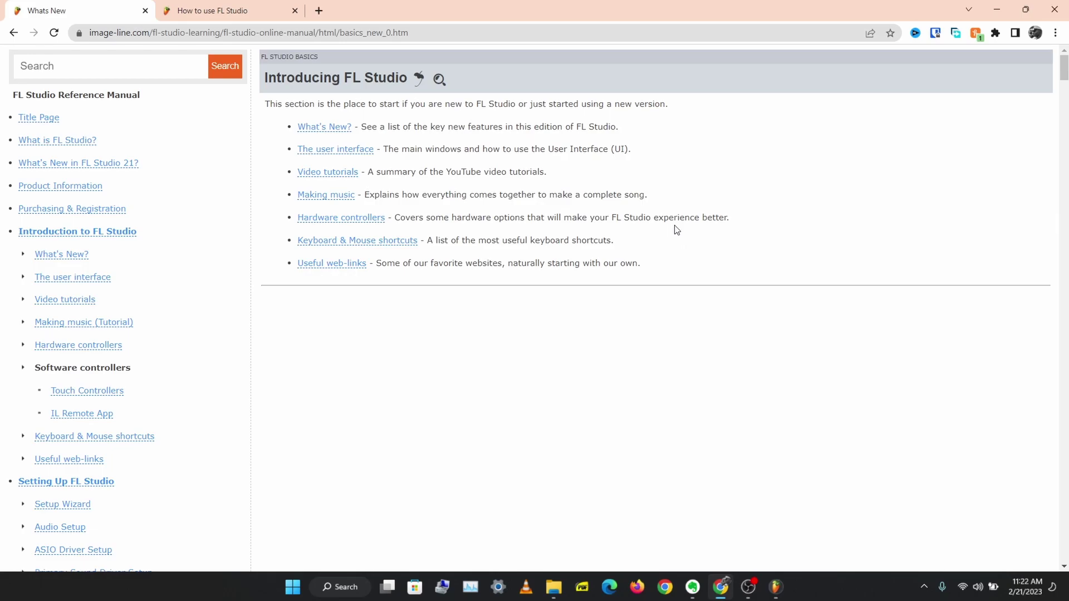
Read the Workflow introduction on the "How to use FL Studio" manual page and open its FL Studio interface link in a new tab
{"action": "left_click", "coordinate": [287, 8]}
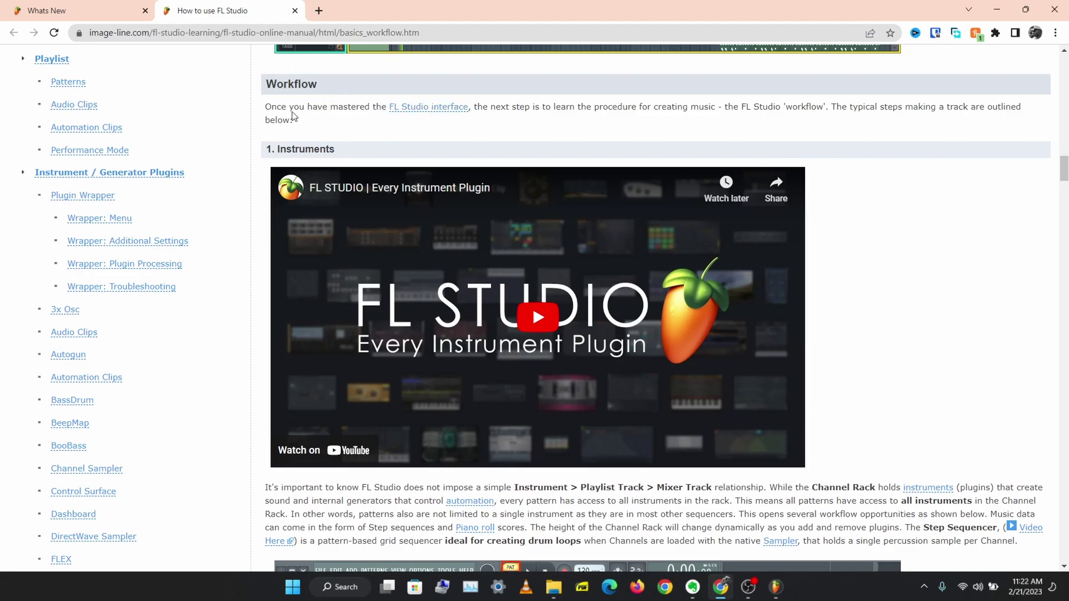
{"action": "left_click_drag", "start_coordinate": [281, 107], "coordinate": [365, 108]}
{"action": "right_click", "coordinate": [436, 111]}
{"action": "left_click", "coordinate": [468, 118]}
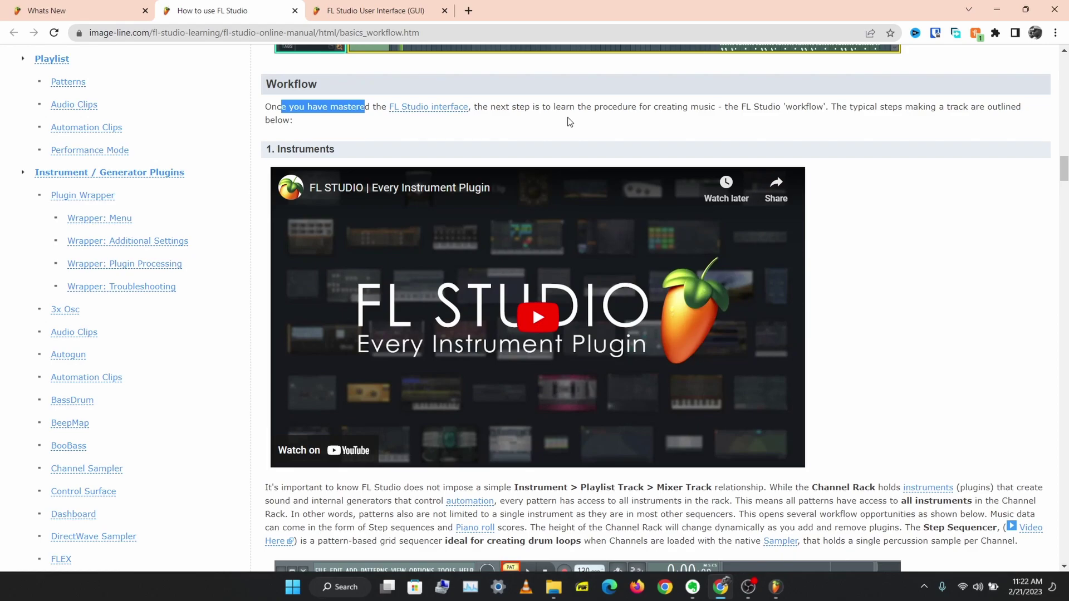
{"action": "left_click_drag", "start_coordinate": [506, 106], "coordinate": [957, 109]}
{"action": "left_click", "coordinate": [732, 106]}
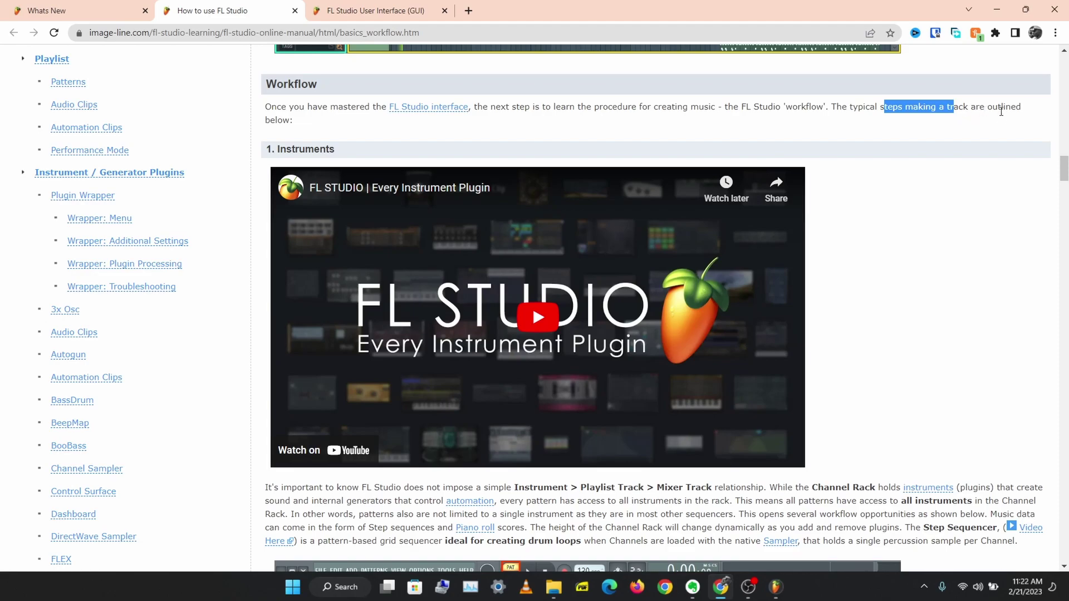
Examine the labelled diagram on the FL Studio User Interface page alongside the Workflow section of the manual
{"action": "left_click", "coordinate": [398, 12]}
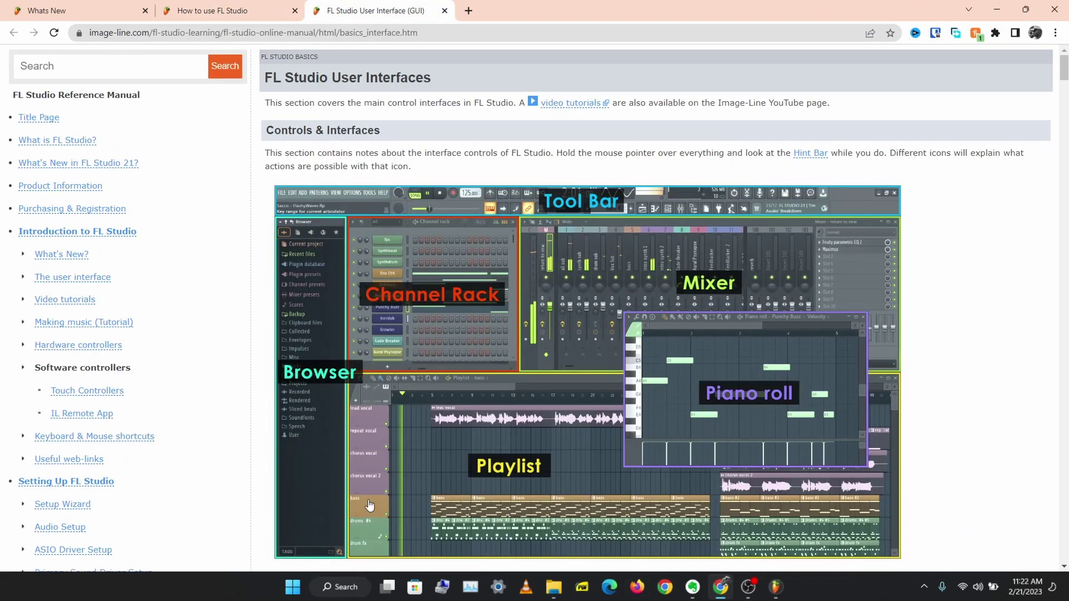
{"action": "scroll", "coordinate": [727, 372], "scroll_direction": "down", "scroll_amount": 1}
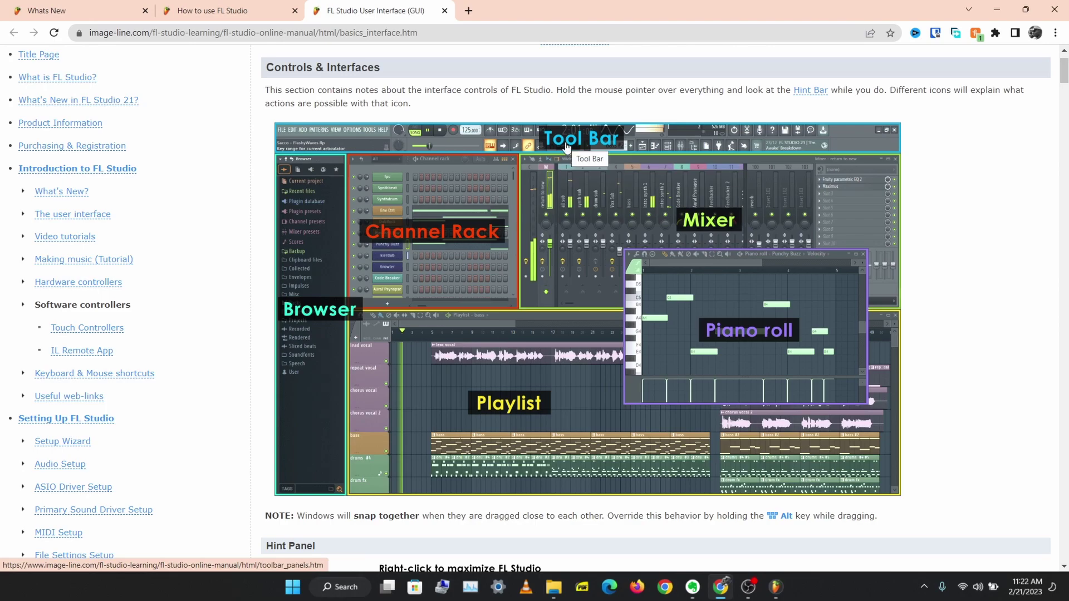
{"action": "left_click", "coordinate": [217, 11]}
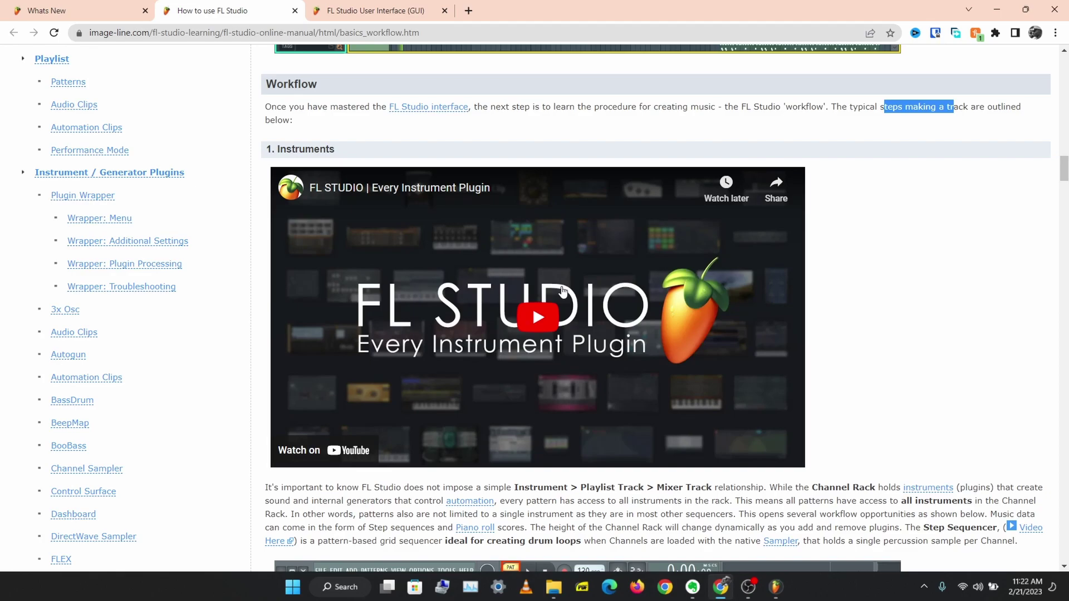
{"action": "left_click", "coordinate": [390, 11]}
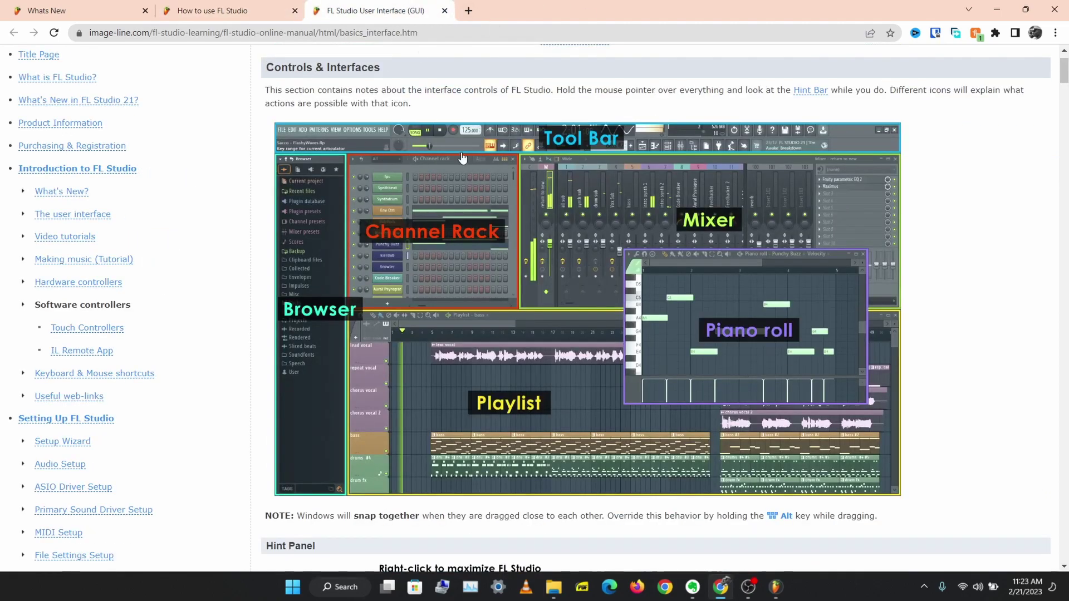
{"action": "left_click", "coordinate": [190, 11]}
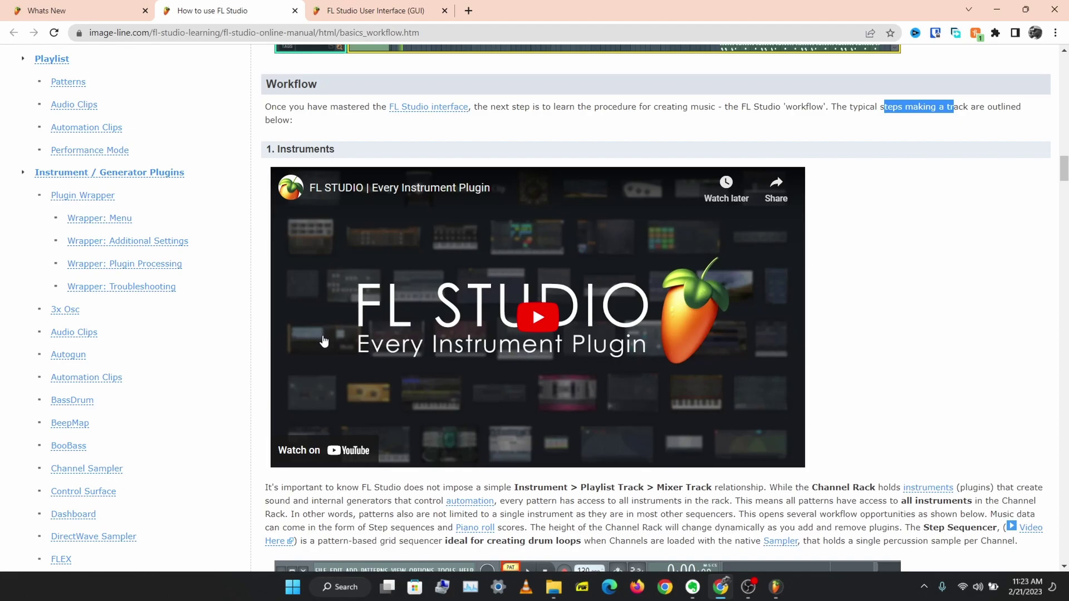
Switch to FL Studio, clear the mixer off the playlist, and reopen the channel rack higher over the playlist
{"action": "key", "text": "alt+Tab"}
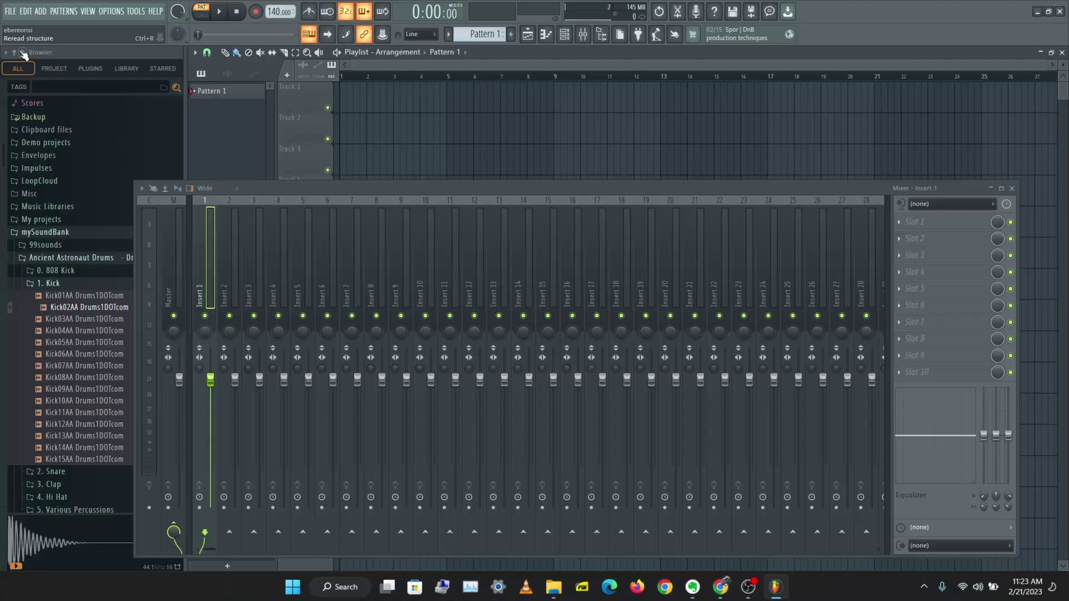
{"action": "left_click", "coordinate": [1012, 188]}
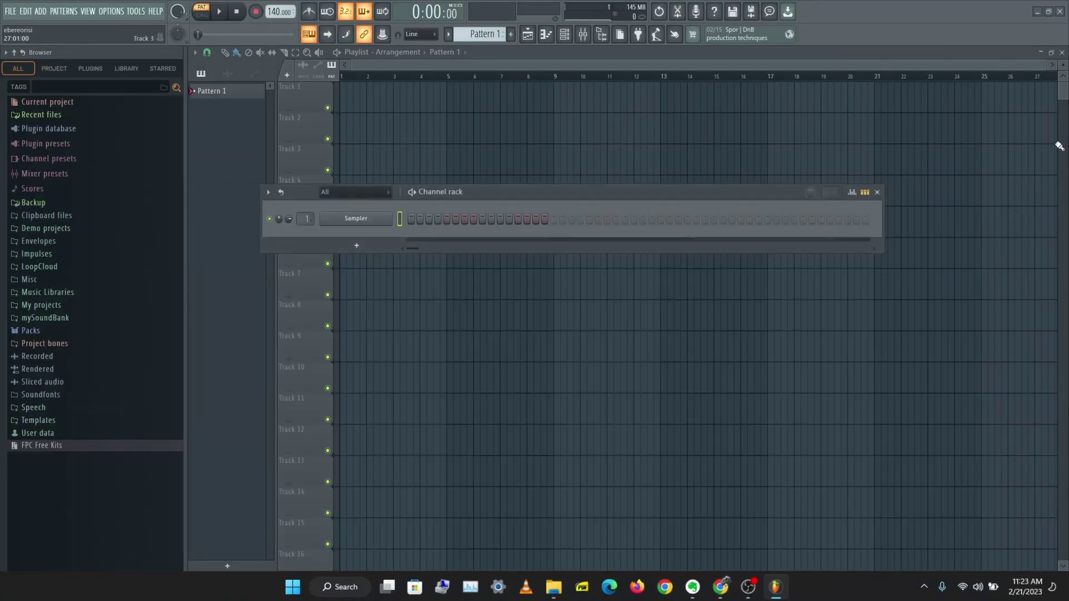
{"action": "left_click", "coordinate": [879, 193]}
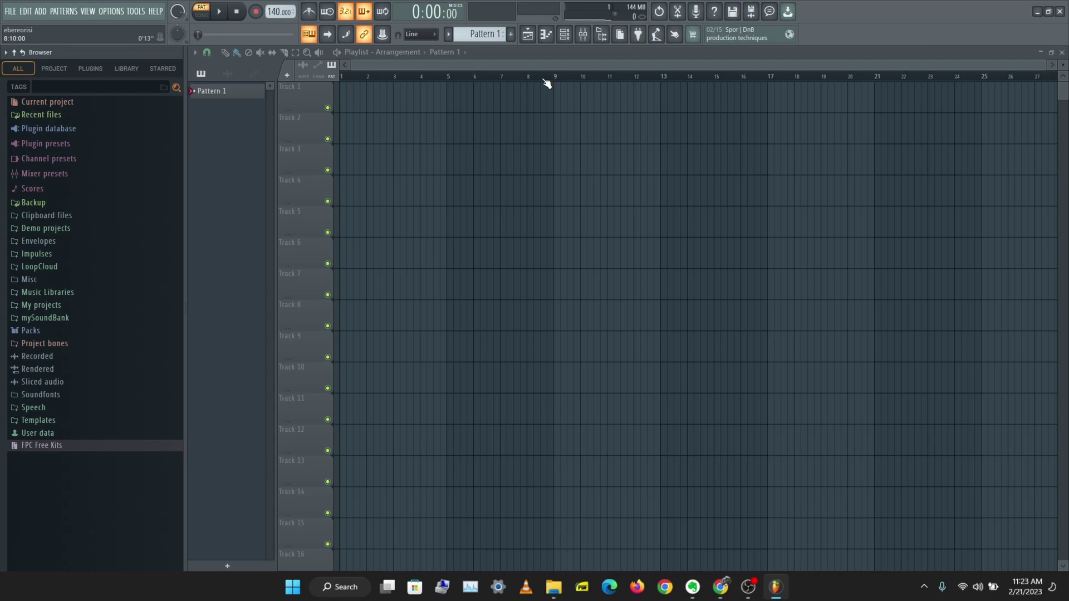
{"action": "left_click", "coordinate": [565, 35]}
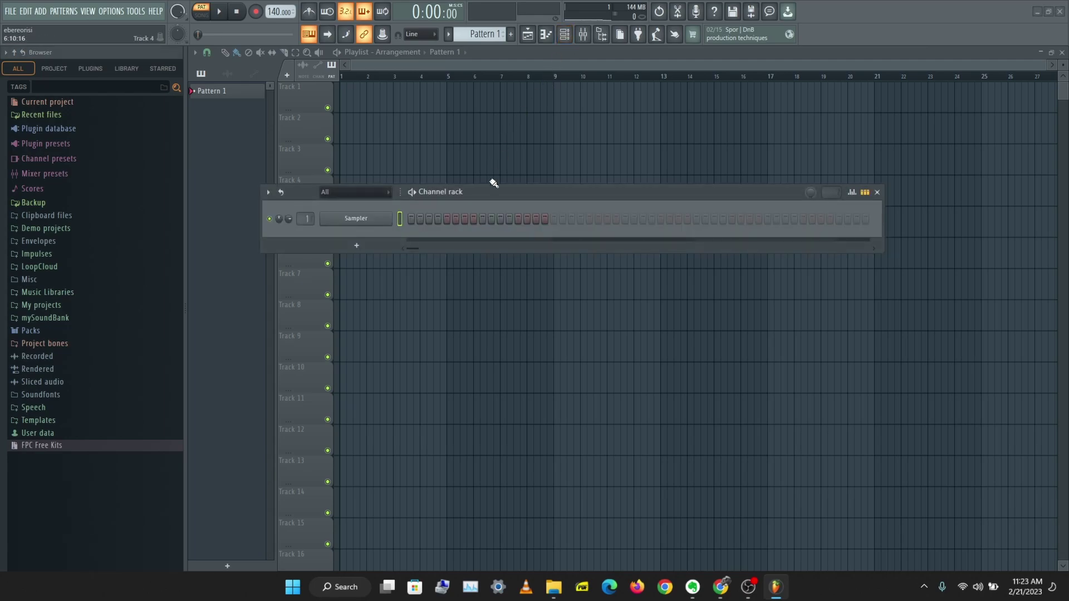
{"action": "left_click_drag", "start_coordinate": [486, 191], "coordinate": [573, 142]}
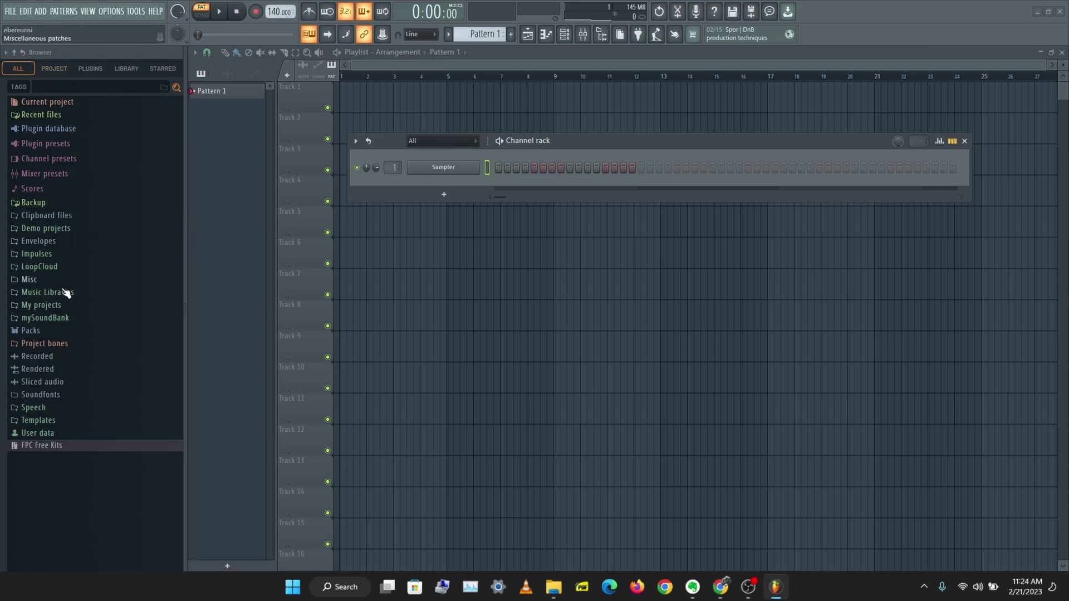
Audition the 808 Kick, 707 Kick and 22in Kick samples in the Kicks folder of the Drums pack
{"action": "left_click", "coordinate": [58, 332]}
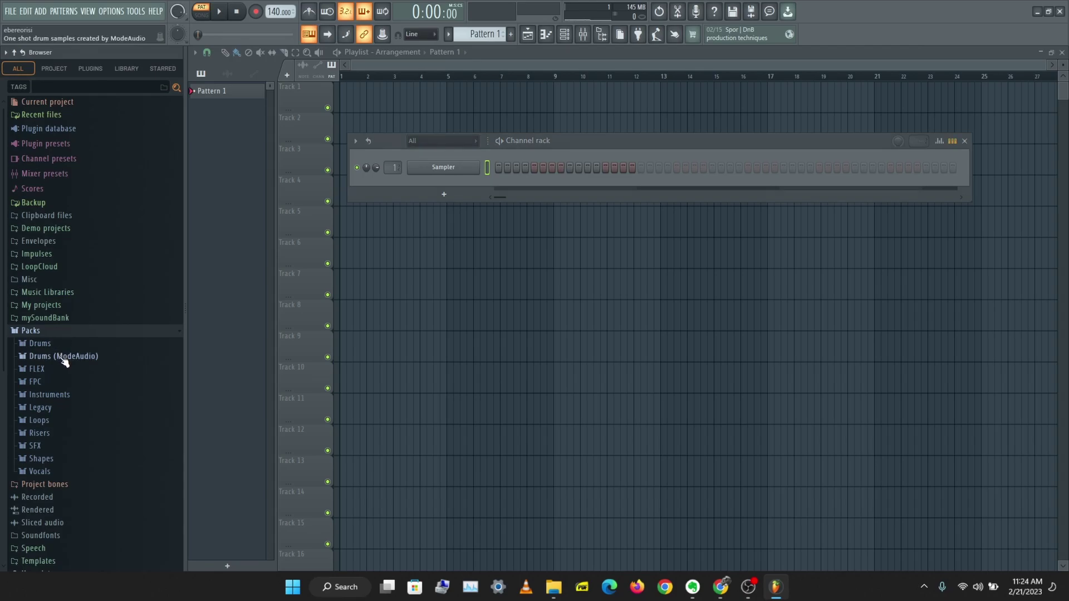
{"action": "left_click", "coordinate": [61, 344]}
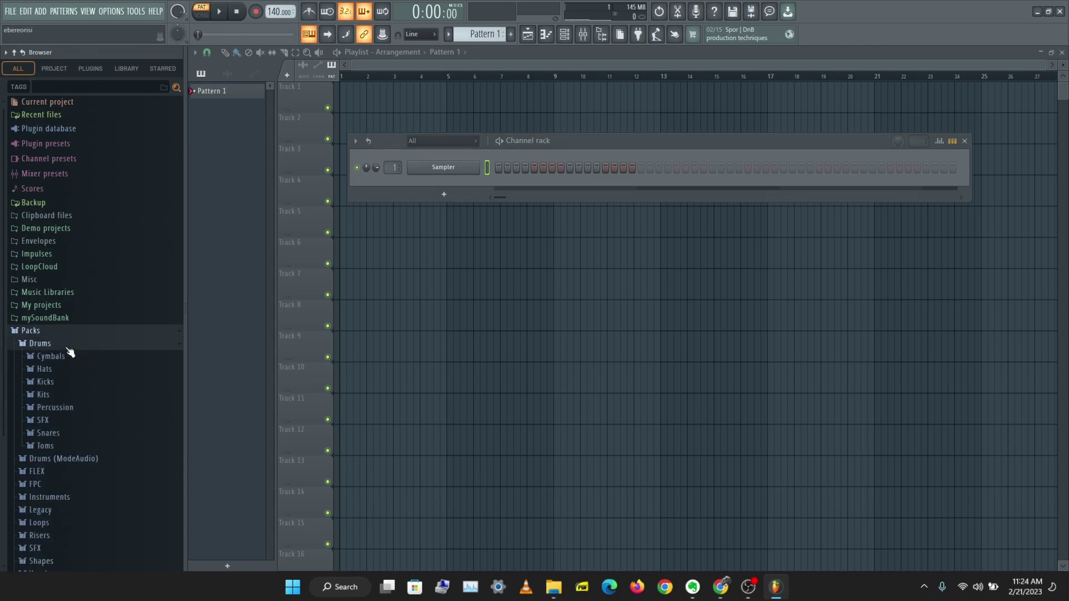
{"action": "left_click", "coordinate": [68, 384]}
{"action": "scroll", "coordinate": [83, 416], "scroll_direction": "down", "scroll_amount": 4}
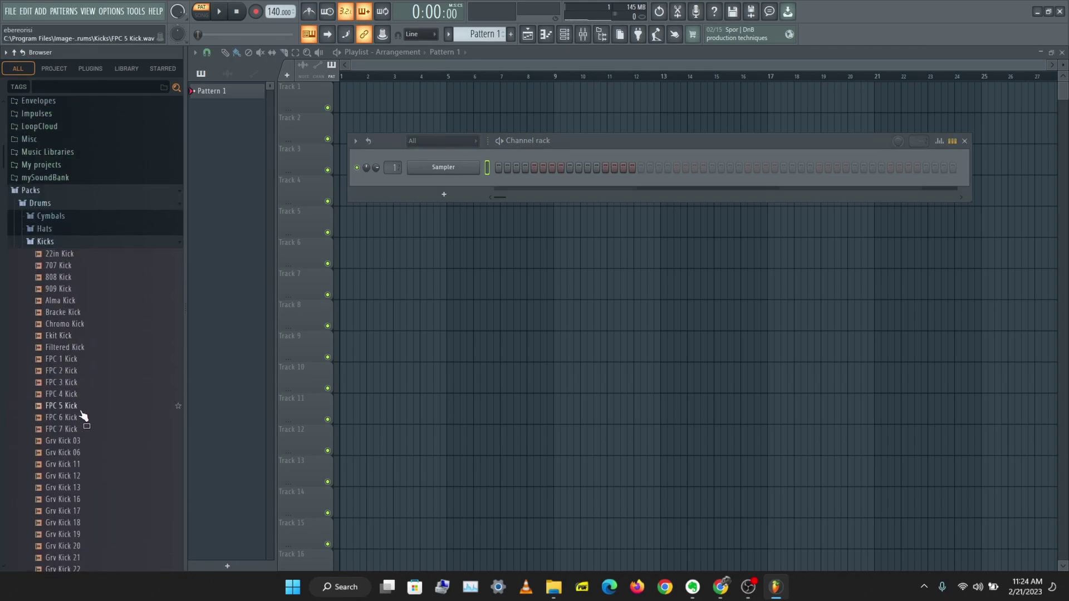
{"action": "left_click", "coordinate": [82, 281]}
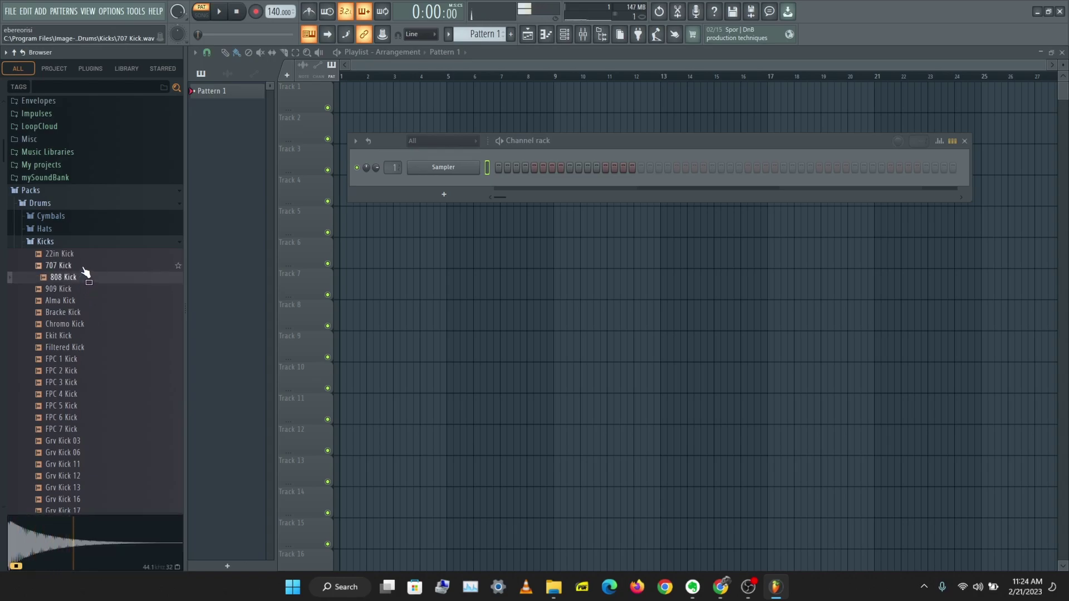
{"action": "left_click", "coordinate": [85, 267]}
{"action": "left_click", "coordinate": [89, 255]}
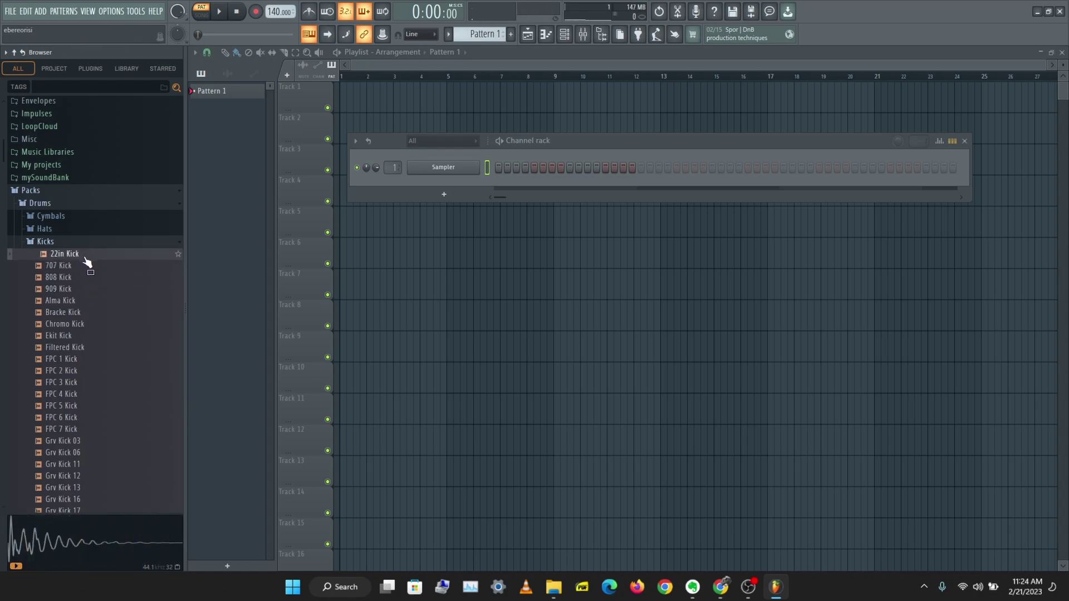
Add the 22in Kick sample as a new channel in the channel rack and delete the default Sampler channel
{"action": "left_click_drag", "start_coordinate": [63, 262], "coordinate": [449, 183]}
{"action": "right_click", "coordinate": [444, 174]}
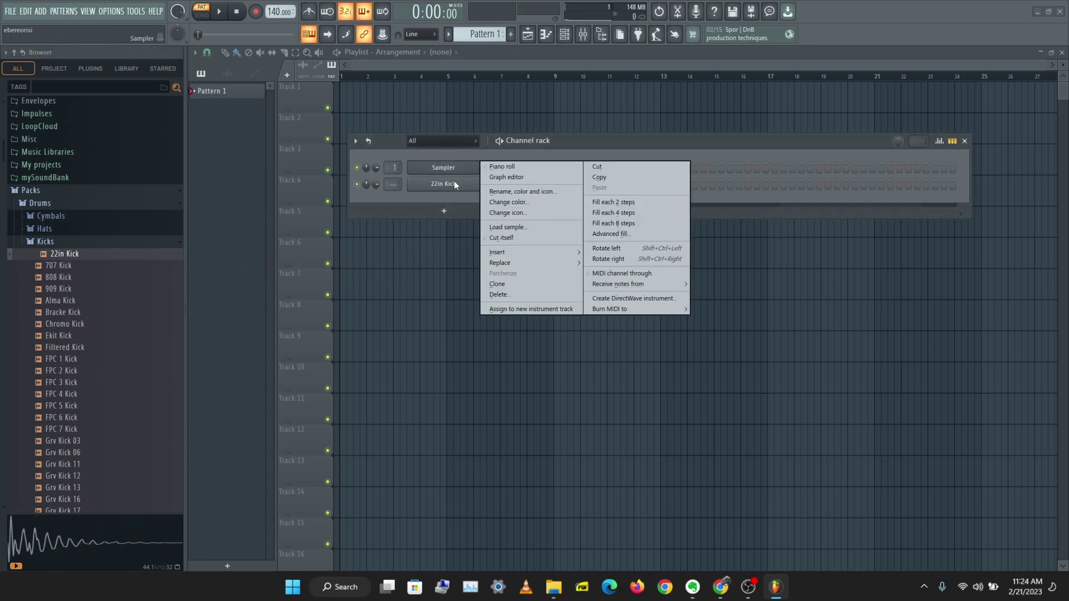
{"action": "left_click", "coordinate": [493, 292]}
{"action": "left_click", "coordinate": [589, 329]}
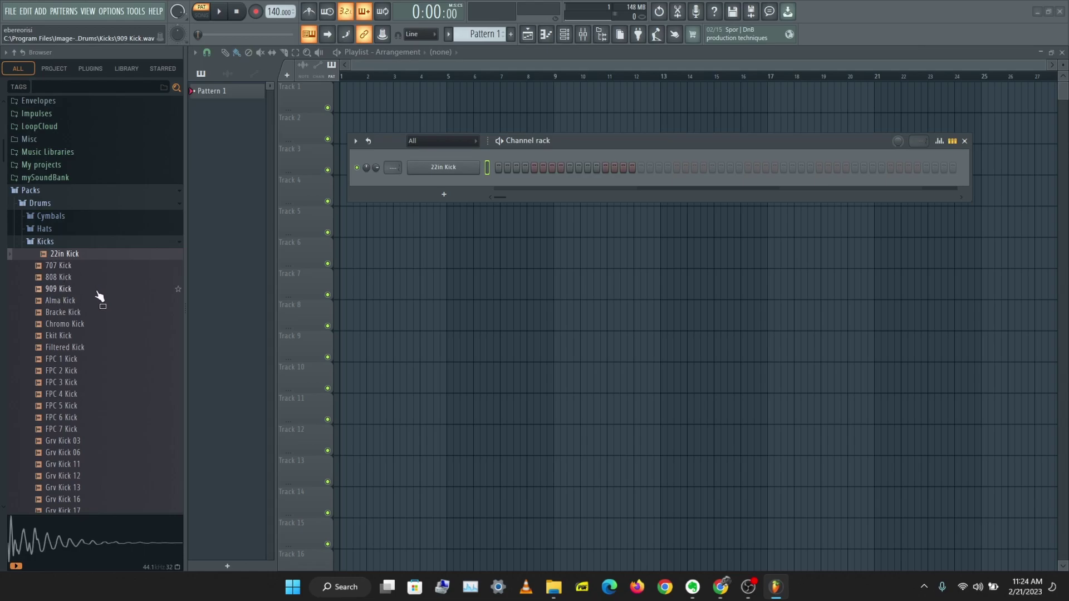
Add the 707 Snare from the Drums pack's Snares folder below the 22in Kick and reposition the channel rack
{"action": "scroll", "coordinate": [90, 390], "scroll_direction": "down", "scroll_amount": 3}
{"action": "scroll", "coordinate": [89, 301], "scroll_direction": "up", "scroll_amount": 5}
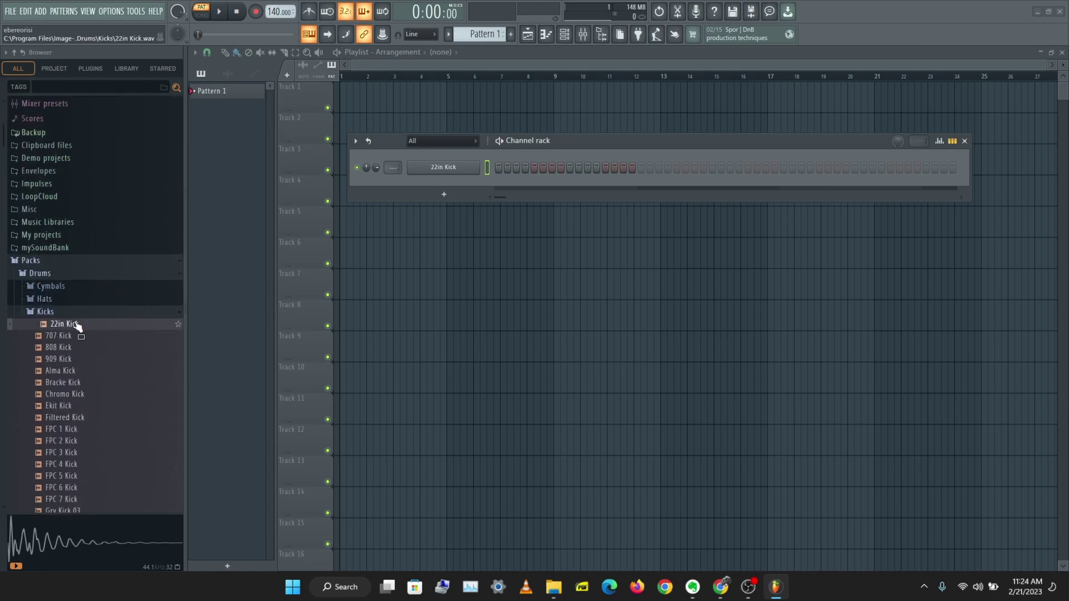
{"action": "left_click", "coordinate": [73, 315]}
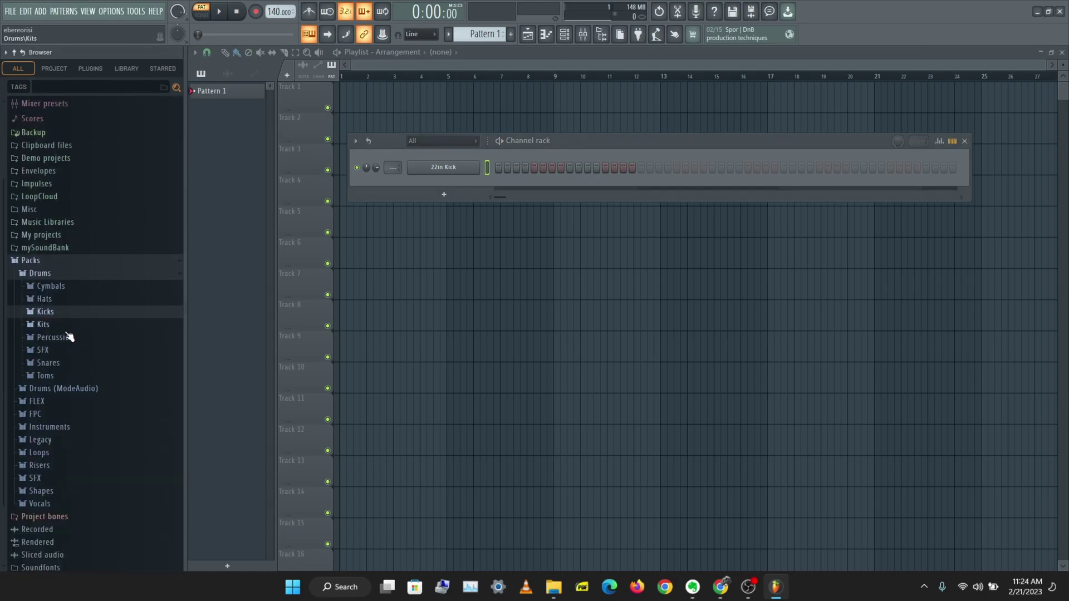
{"action": "left_click", "coordinate": [59, 363]}
{"action": "left_click", "coordinate": [72, 399]}
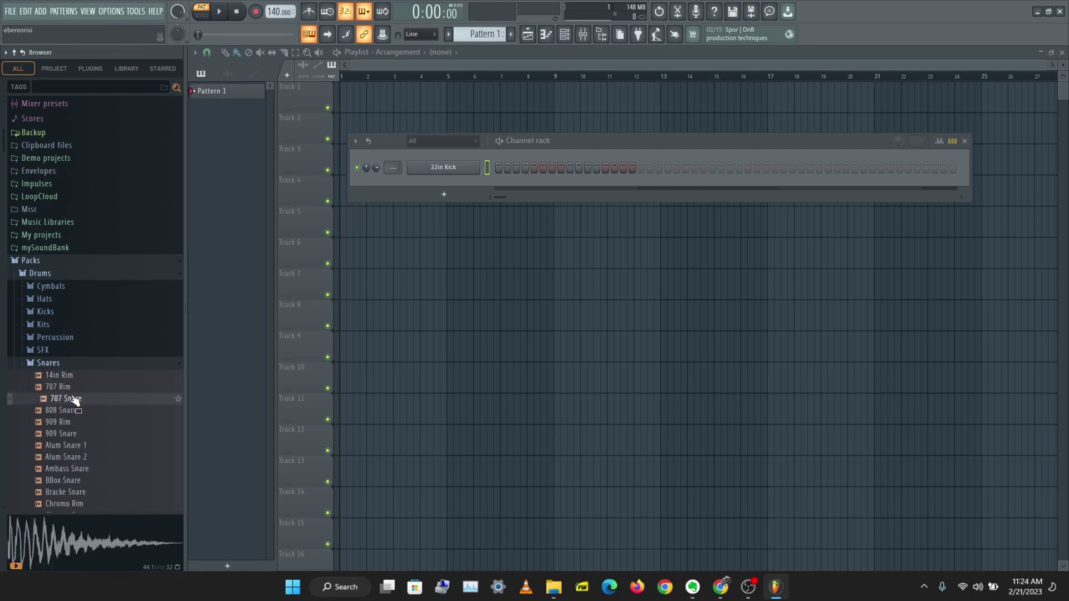
{"action": "left_click_drag", "start_coordinate": [73, 401], "coordinate": [452, 190]}
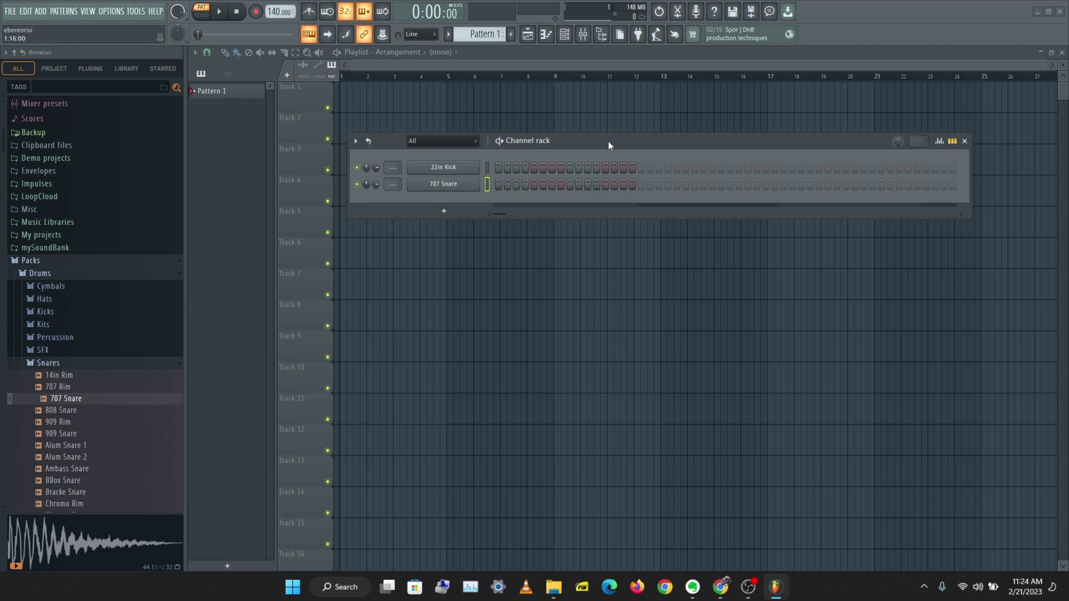
{"action": "left_click_drag", "start_coordinate": [608, 141], "coordinate": [482, 168]}
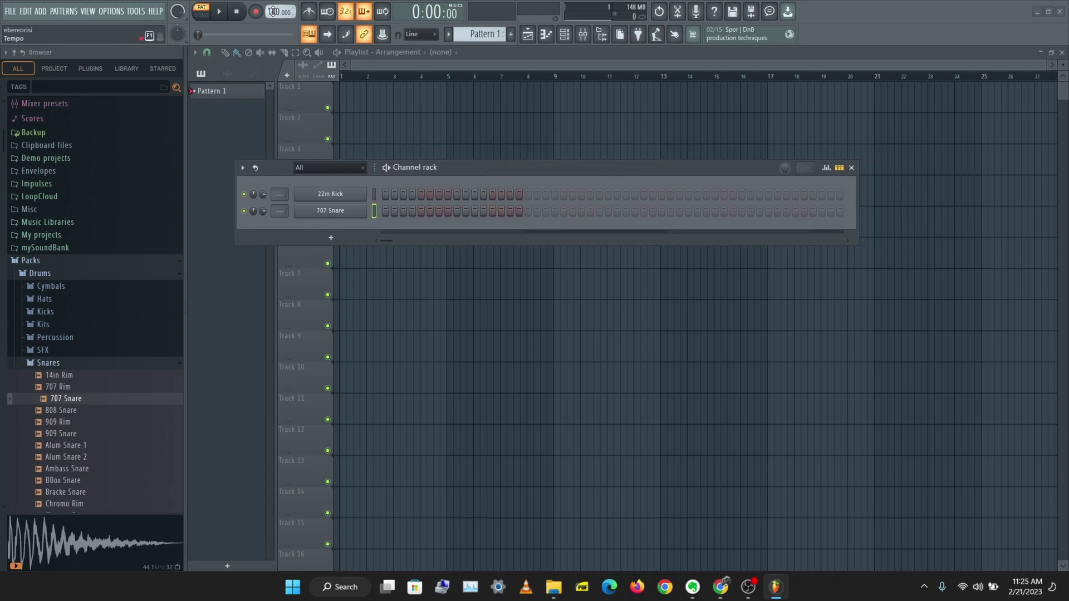
Set the tempo to 120 BPM and play a beat with 22in Kick on steps 1 and 9 and 707 Snare on steps 5 and 13
{"action": "left_click_drag", "start_coordinate": [274, 11], "coordinate": [274, 17]}
{"action": "left_click", "coordinate": [383, 194]}
{"action": "left_click", "coordinate": [420, 211]}
{"action": "left_click", "coordinate": [457, 193]}
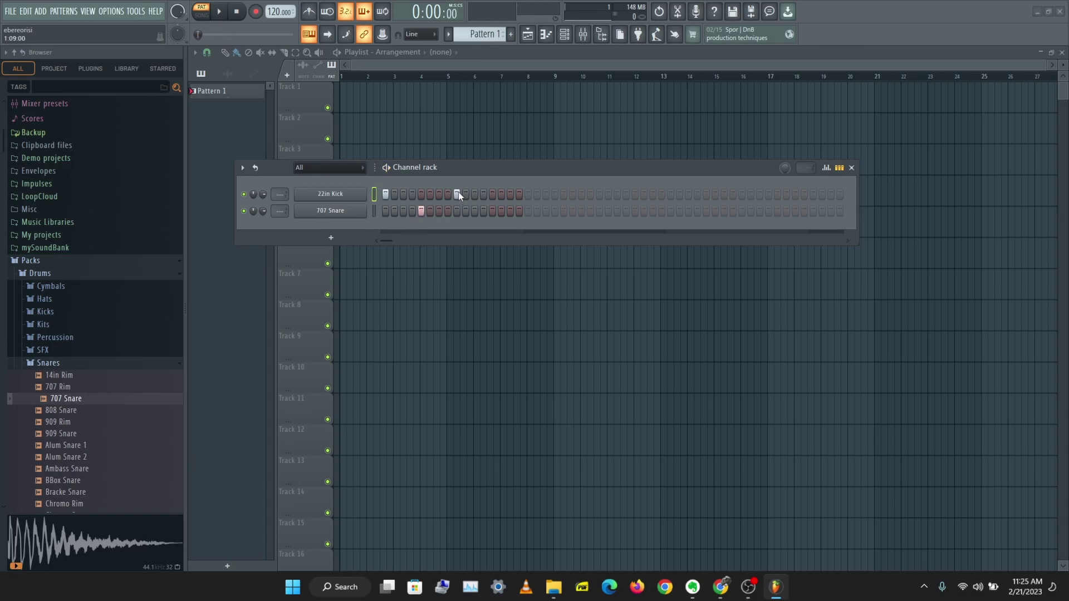
{"action": "left_click", "coordinate": [492, 212]}
{"action": "key", "text": "space"}
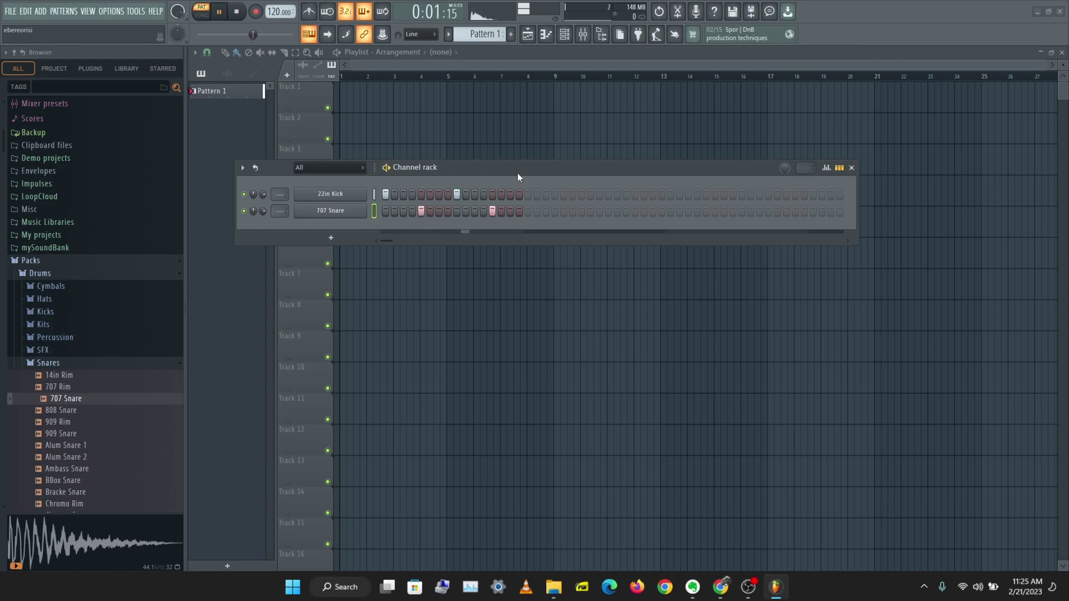
Add 22in Kick hits on steps 5 and 13 and adjust the kick channel's volume during playback
{"action": "left_click", "coordinate": [421, 194]}
{"action": "left_click", "coordinate": [492, 194]}
{"action": "left_click_drag", "start_coordinate": [263, 194], "coordinate": [261, 192]}
{"action": "key", "text": "space"}
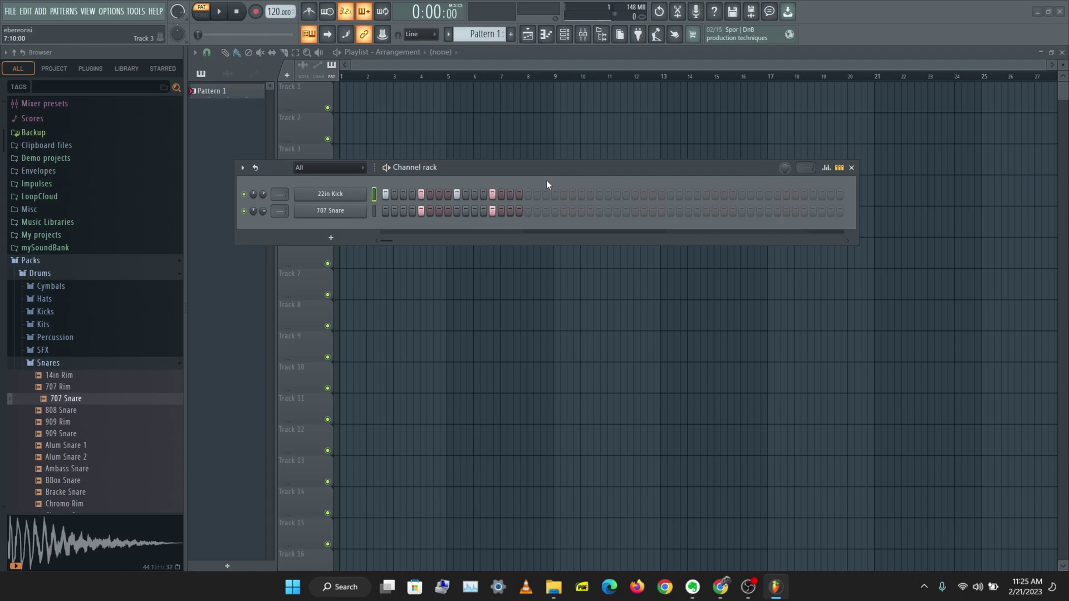
Rename Pattern 1 as DRUMS
{"action": "right_click", "coordinate": [219, 93]}
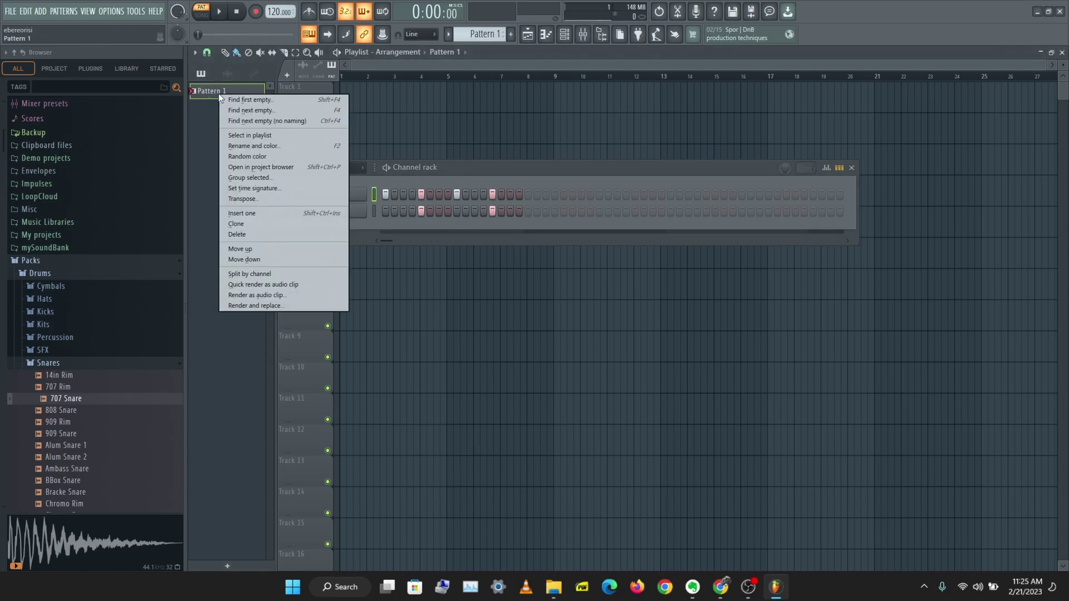
{"action": "right_click", "coordinate": [212, 90]}
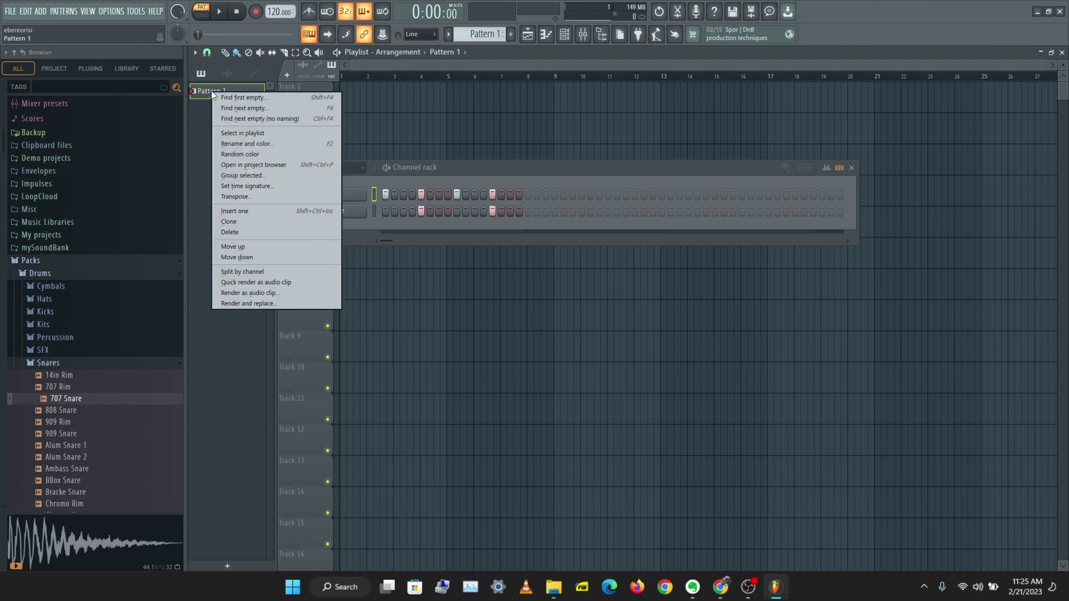
{"action": "left_click", "coordinate": [480, 33]}
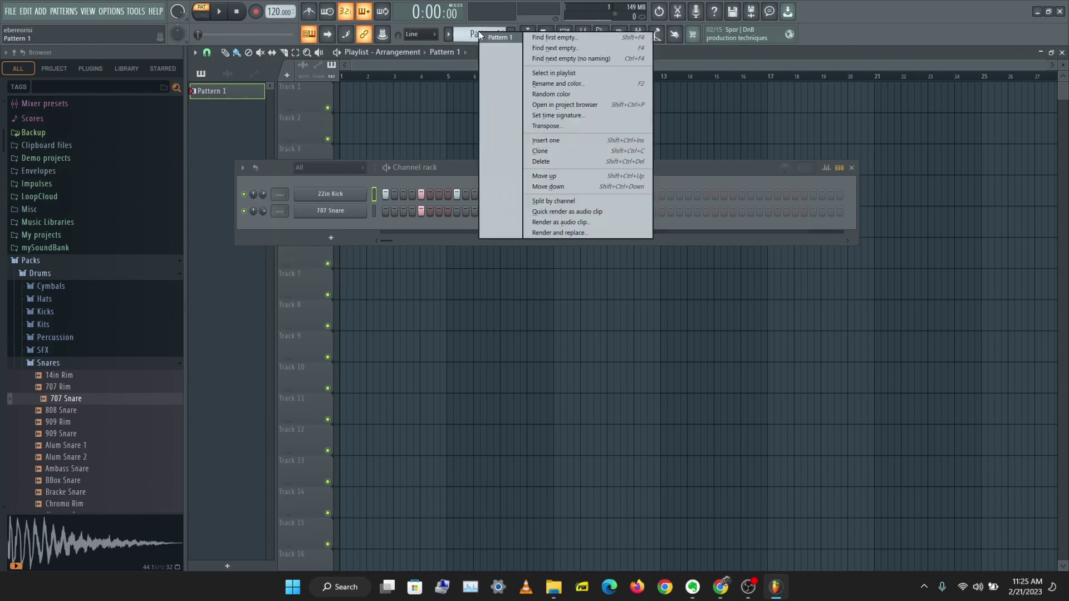
{"action": "right_click", "coordinate": [223, 93]}
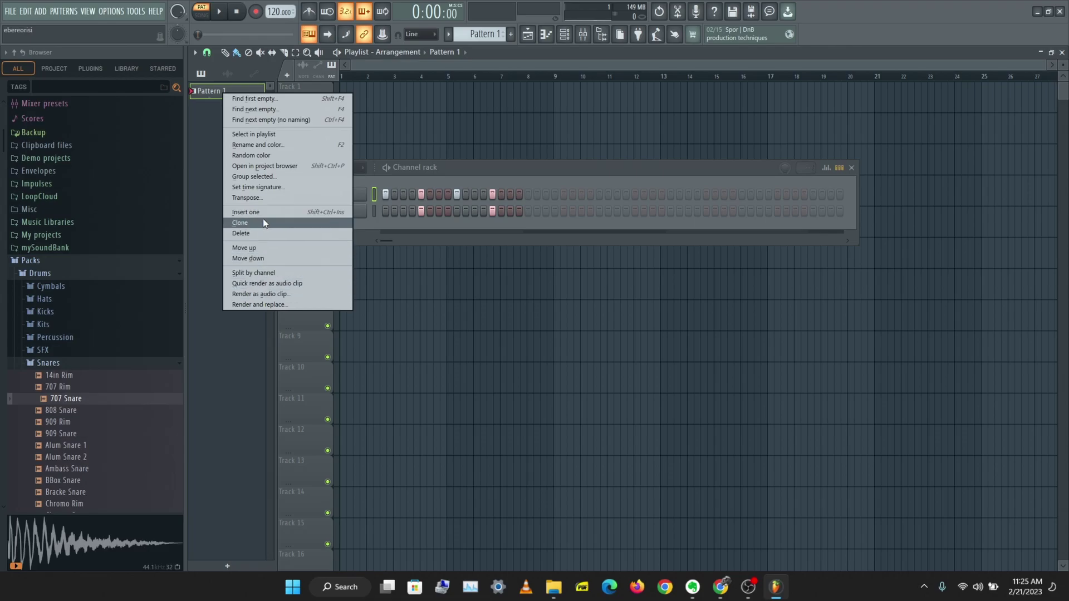
{"action": "left_click", "coordinate": [266, 142]}
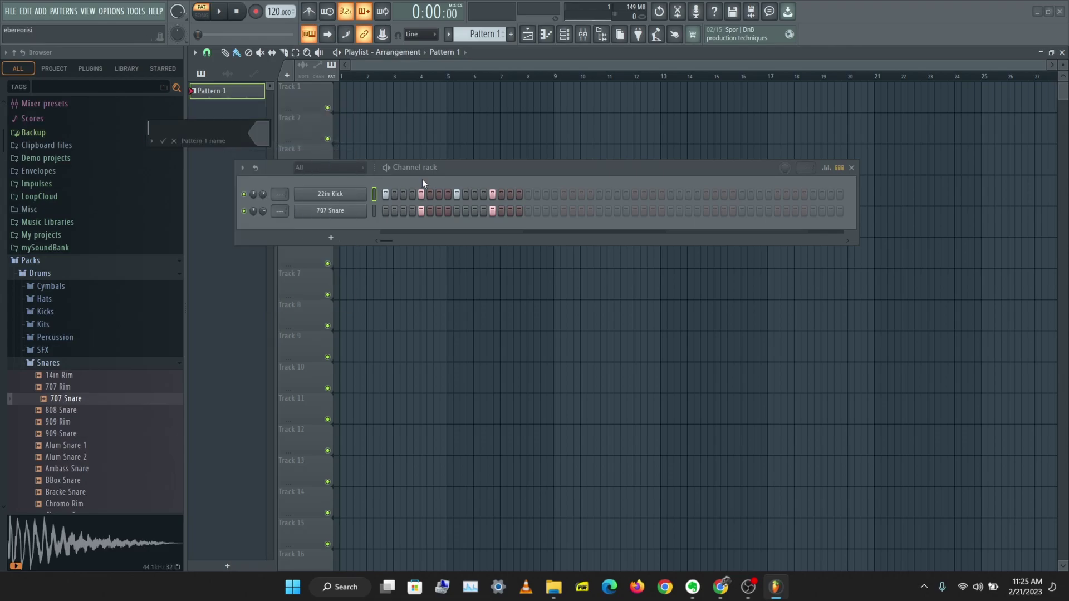
{"action": "type", "text": "DRUMS"}
{"action": "key", "text": "Return"}
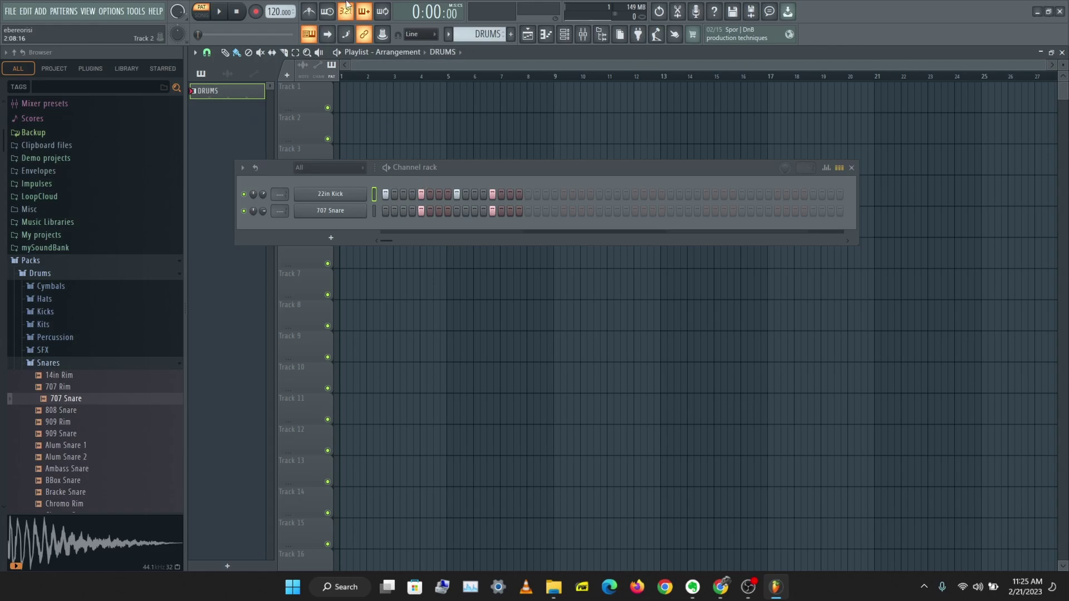
Create a second pattern named KEYS
{"action": "left_click", "coordinate": [511, 35]}
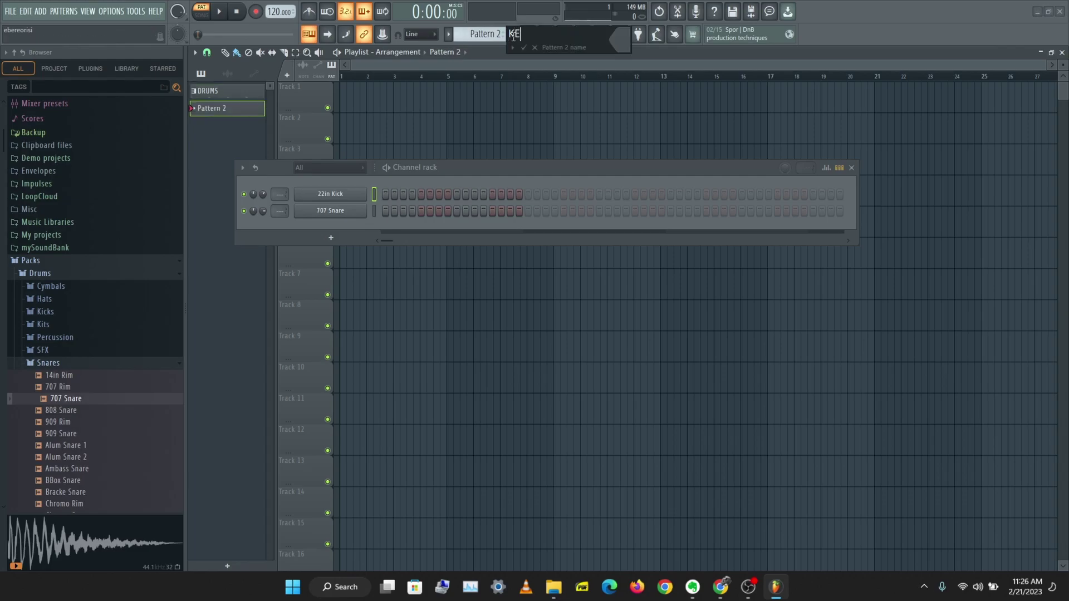
{"action": "type", "text": "KEYS"}
{"action": "key", "text": "Return"}
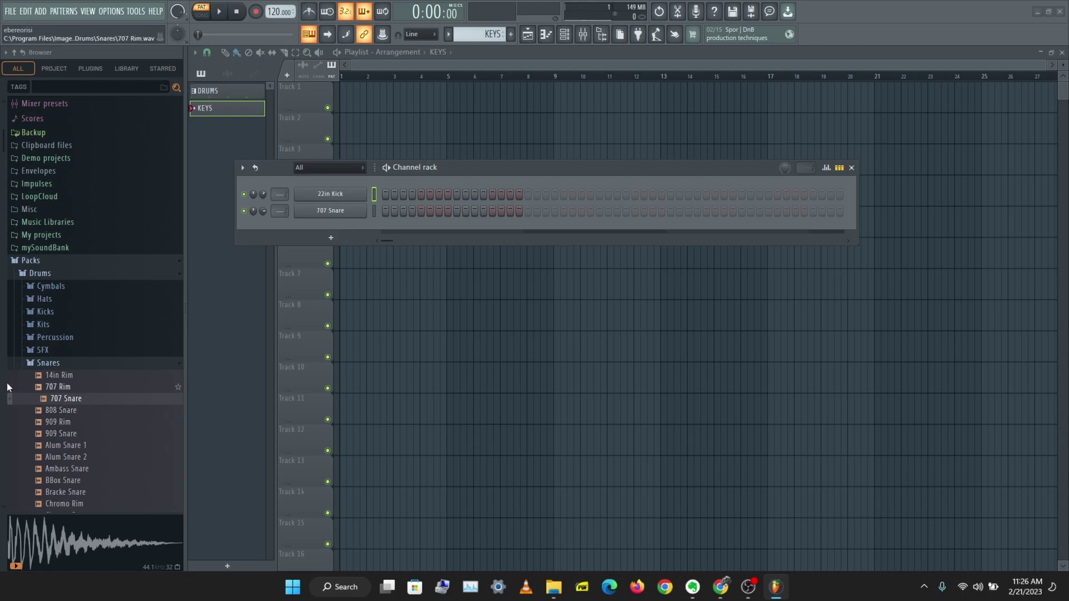
Add an FL Keys channel below the 707 Snare and move its plugin window over the channel rack
{"action": "left_click", "coordinate": [331, 240]}
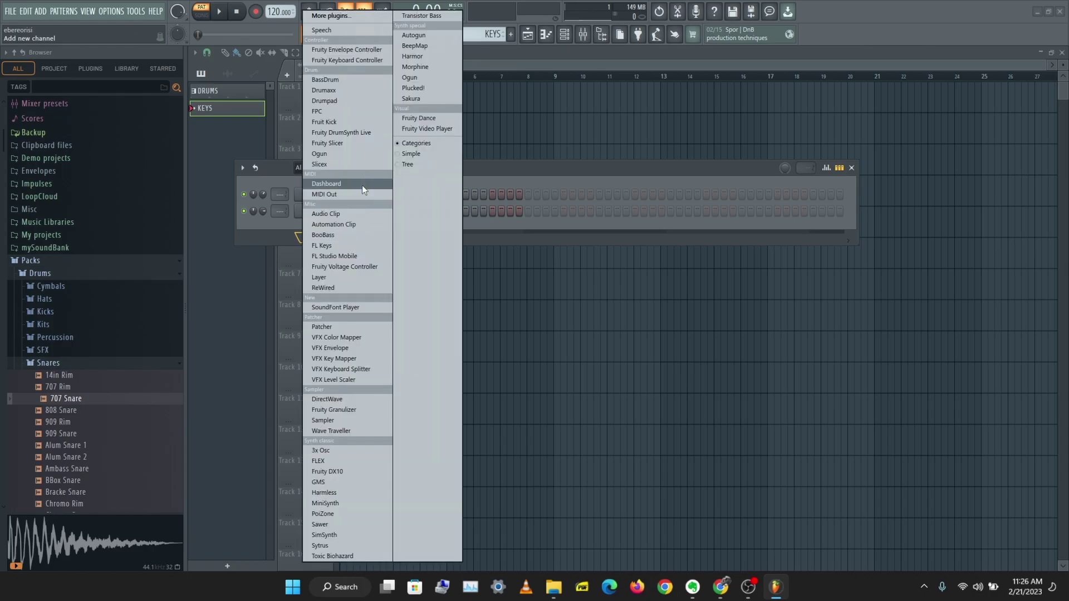
{"action": "left_click", "coordinate": [336, 247]}
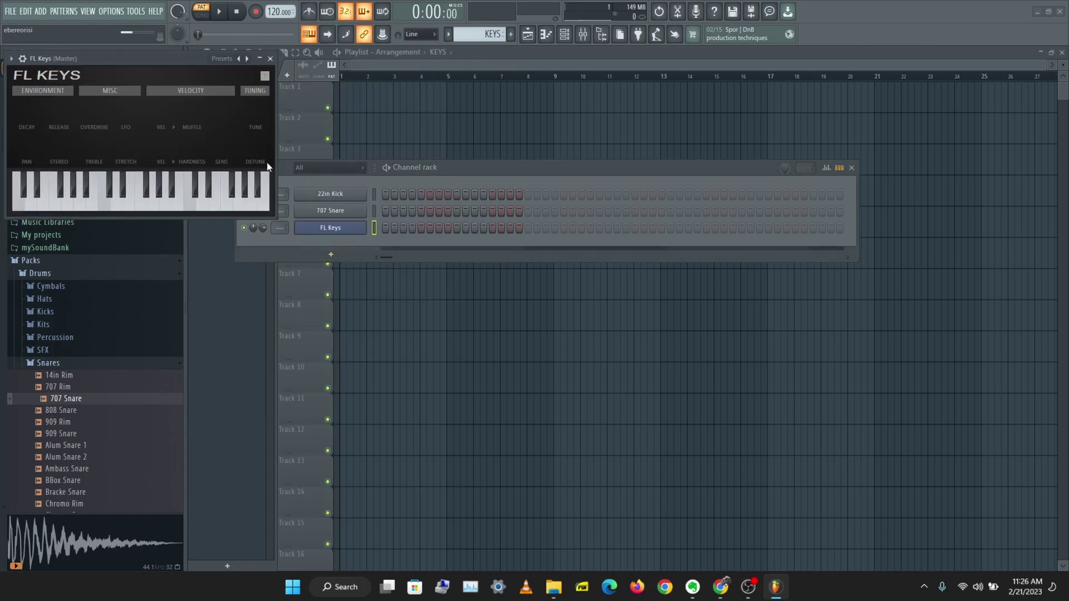
{"action": "left_click_drag", "start_coordinate": [164, 58], "coordinate": [532, 206]}
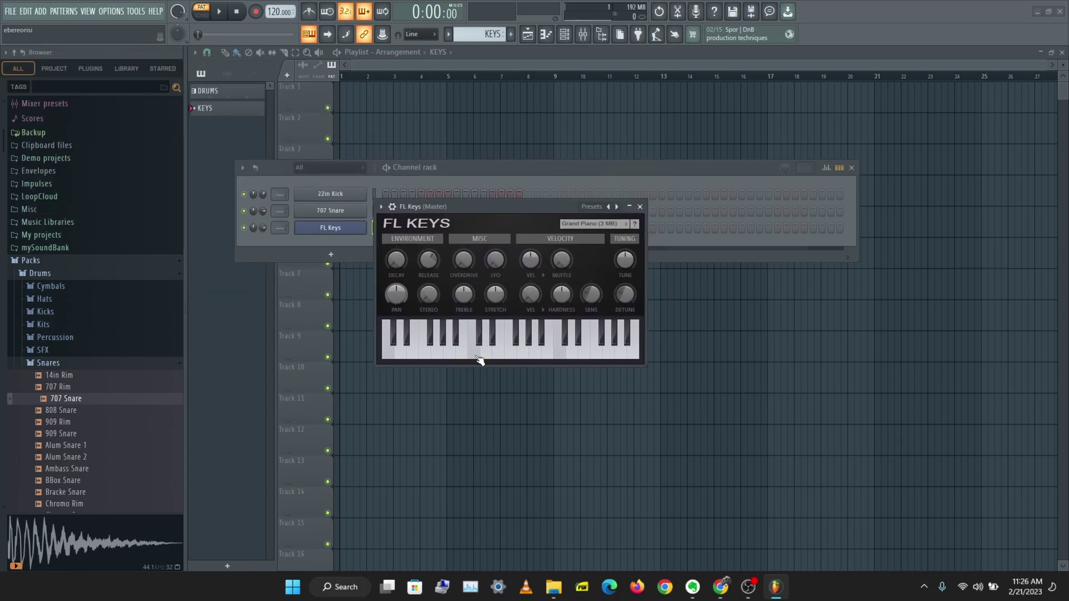
Audition several notes on the FL Keys keyboard and switch the instrument to the ePiano preset
{"action": "left_click", "coordinate": [482, 358]}
{"action": "left_click", "coordinate": [513, 358]}
{"action": "left_click", "coordinate": [542, 358]}
{"action": "left_click", "coordinate": [557, 359]}
{"action": "left_click", "coordinate": [524, 358]}
{"action": "left_click", "coordinate": [510, 358]}
{"action": "left_click", "coordinate": [464, 358]}
{"action": "right_click", "coordinate": [618, 210]}
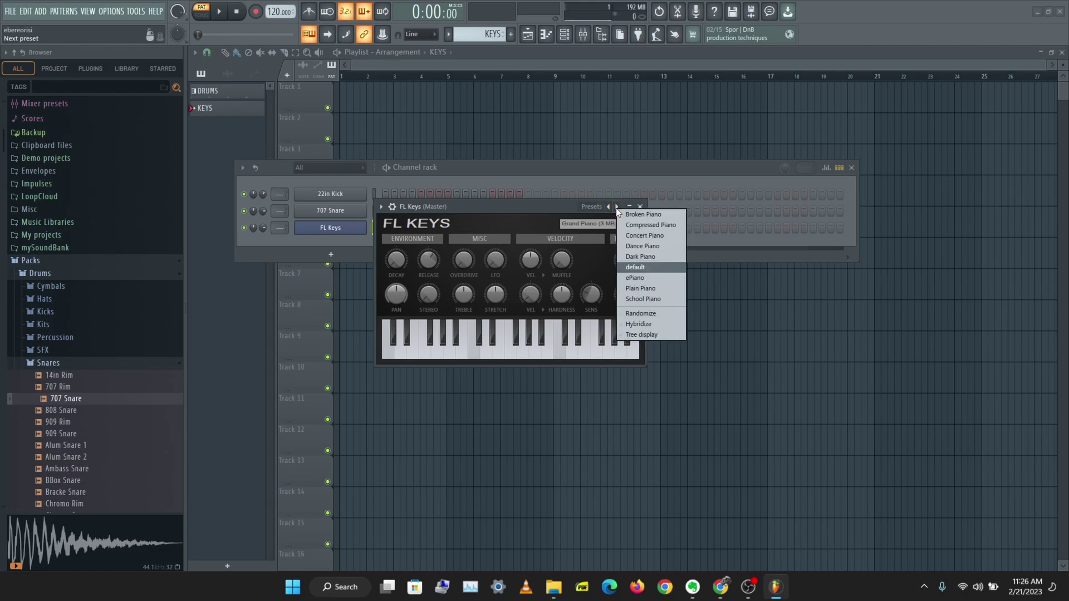
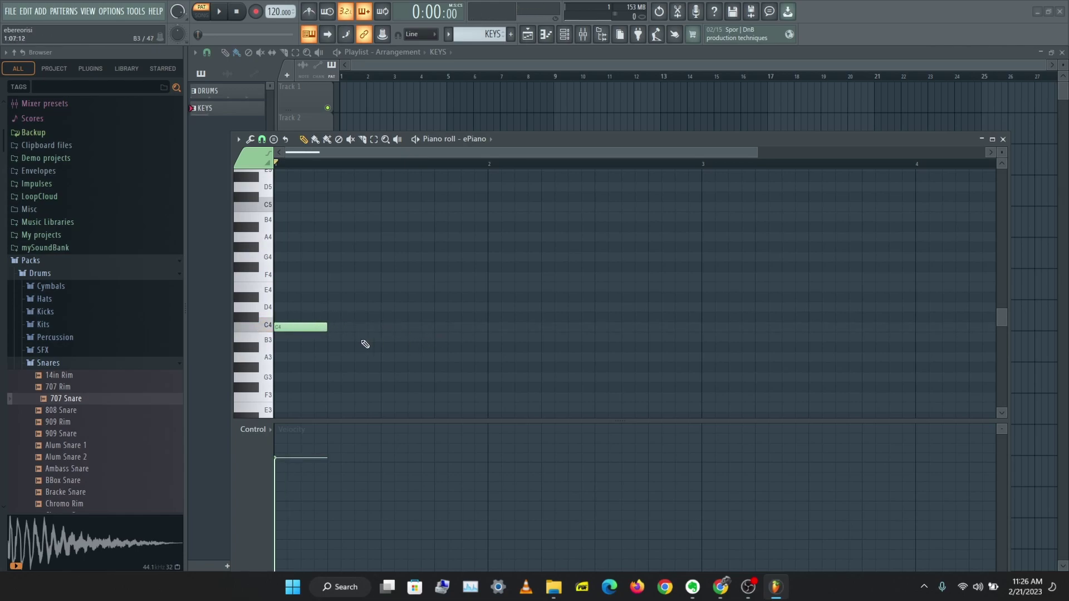
Arrange the piano roll below the channel rack, add three more C4 quarter notes to fill bar 1, and play them back
{"action": "left_click_drag", "start_coordinate": [553, 147], "coordinate": [545, 276]}
{"action": "left_click_drag", "start_coordinate": [521, 176], "coordinate": [459, 68]}
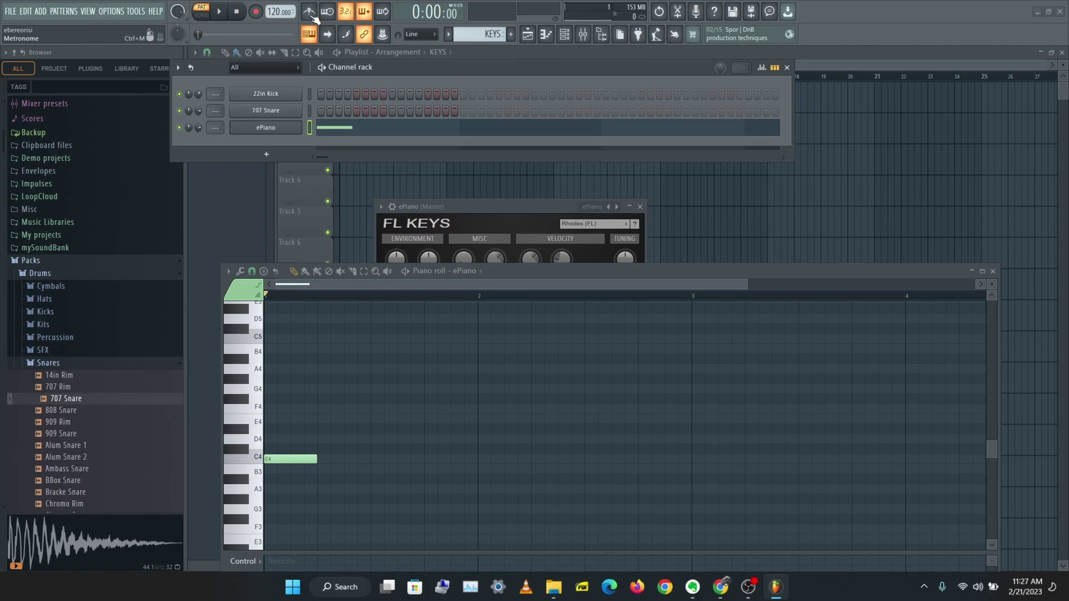
{"action": "left_click", "coordinate": [329, 458]}
{"action": "left_click", "coordinate": [387, 459]}
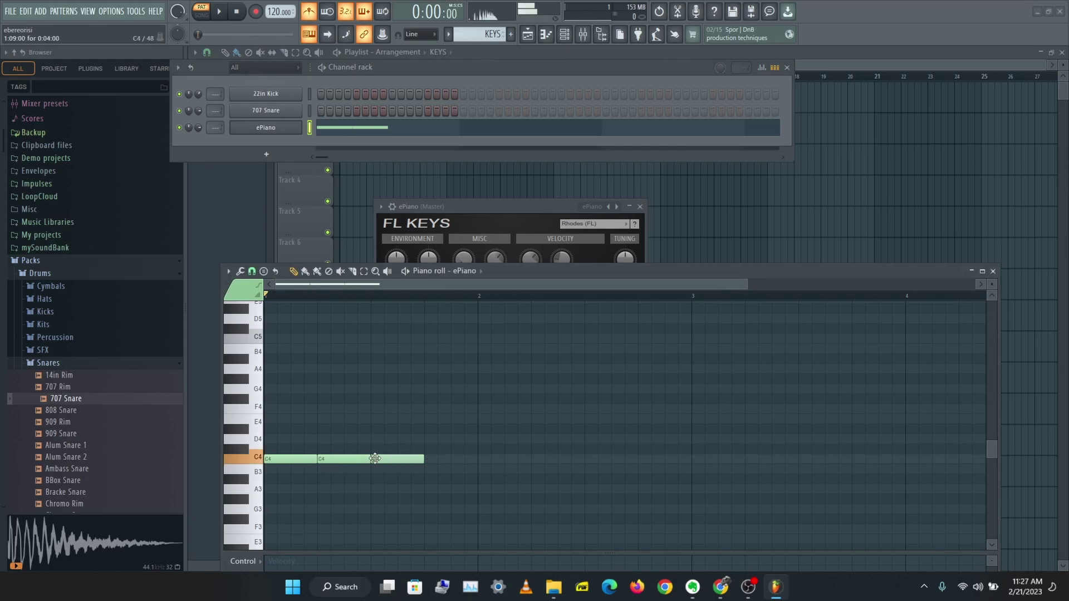
{"action": "left_click", "coordinate": [432, 460]}
{"action": "key", "text": "space"}
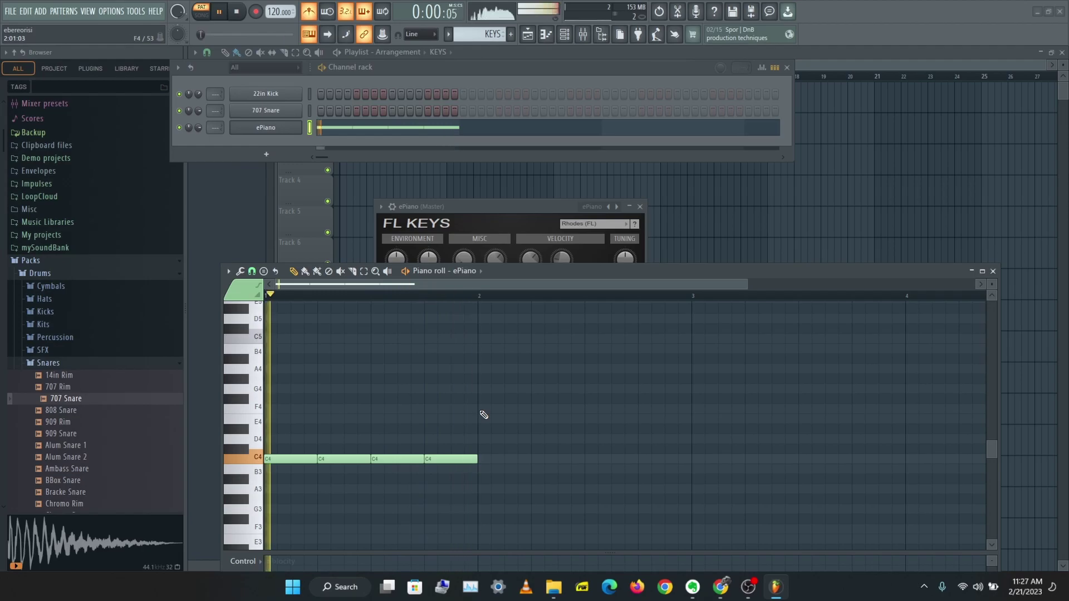
{"action": "key", "text": "space"}
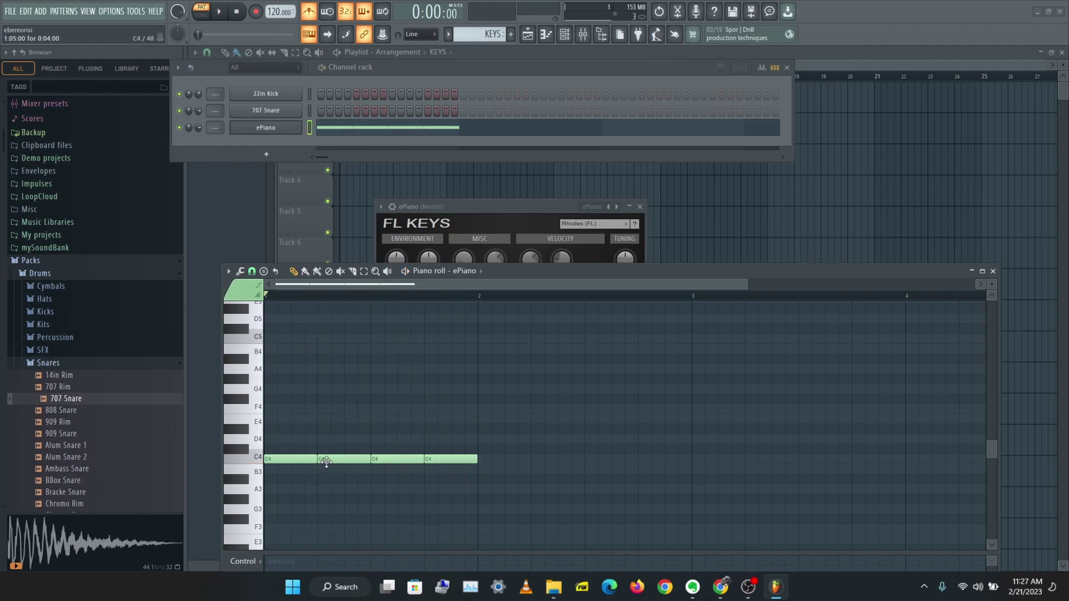
Move the second note up to D4 and the third down to A#3, playing the pattern to check the melody
{"action": "left_click_drag", "start_coordinate": [326, 461], "coordinate": [327, 440]}
{"action": "key", "text": "space"}
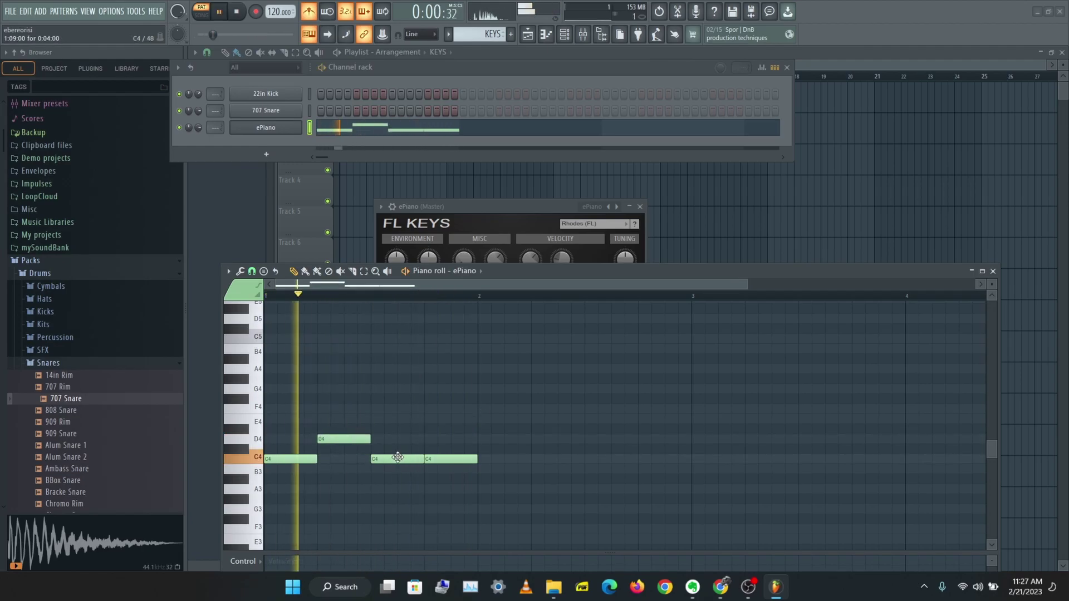
{"action": "key", "text": "space"}
{"action": "left_click_drag", "start_coordinate": [394, 459], "coordinate": [394, 479]}
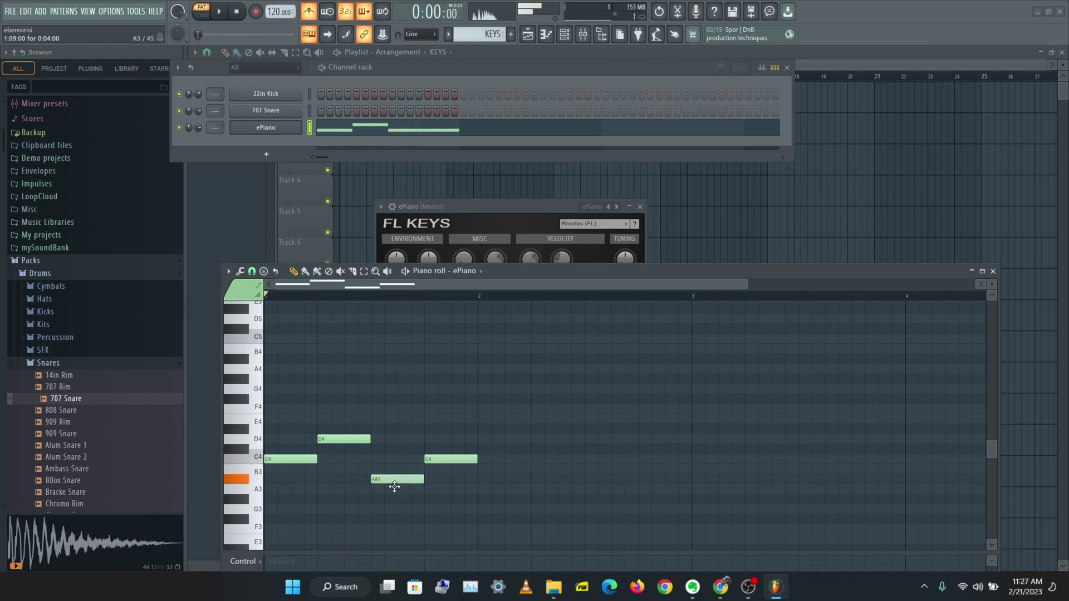
{"action": "key", "text": "space"}
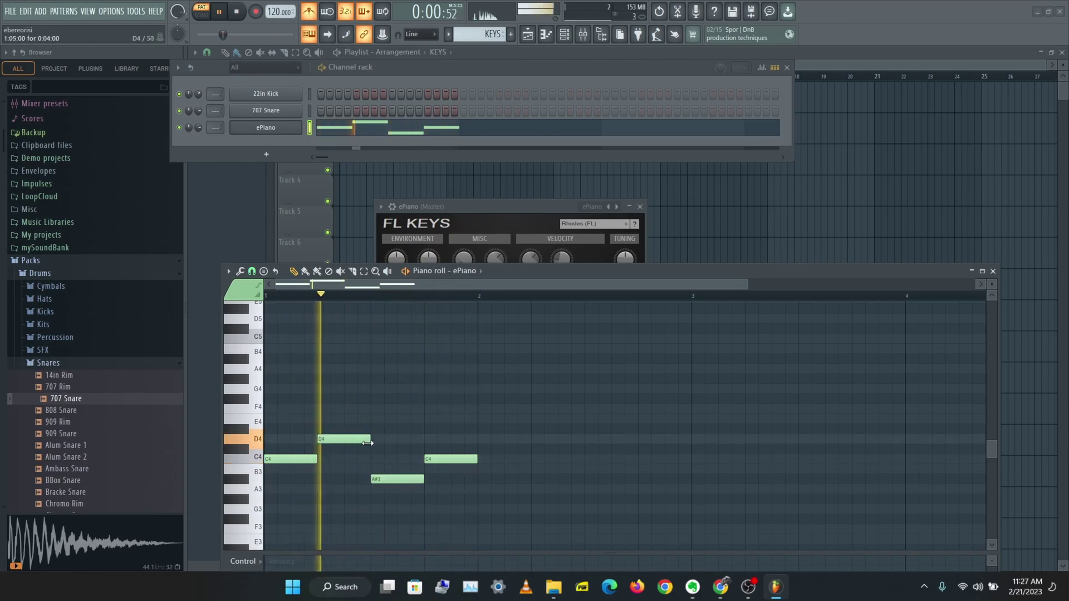
{"action": "key", "text": "space"}
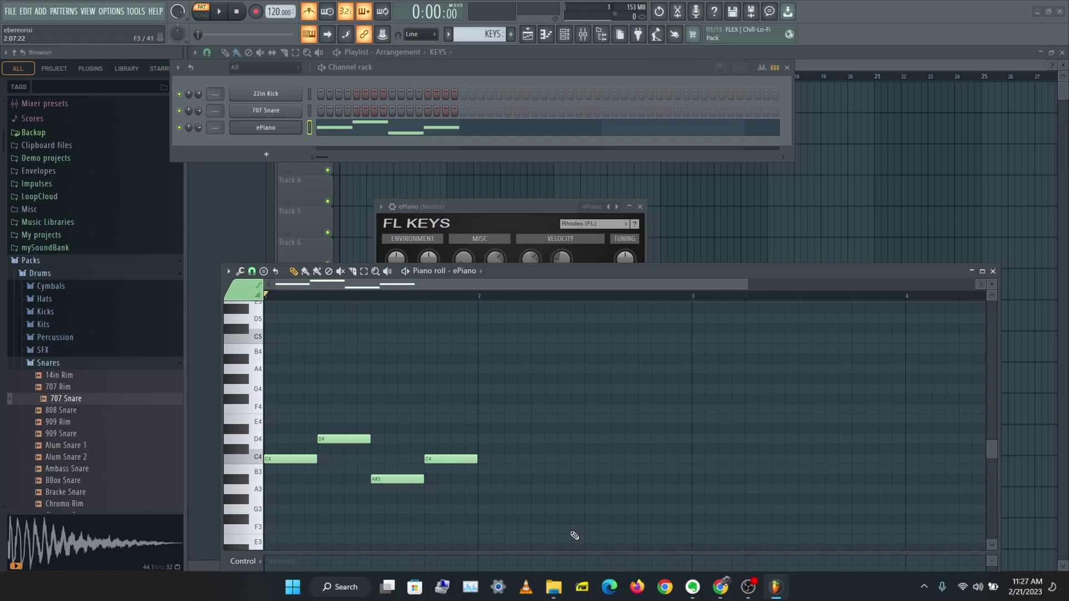
Select all four notes, stretch them to half a bar each across two bars, and play the result
{"action": "left_click_drag", "start_coordinate": [565, 532], "coordinate": [259, 403]}
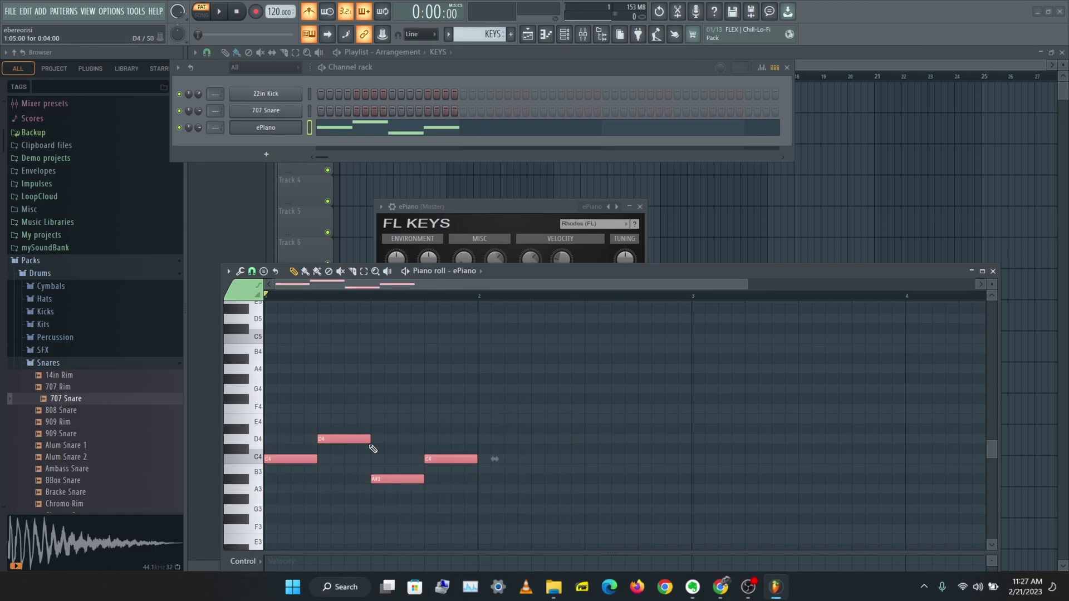
{"action": "left_click_drag", "start_coordinate": [476, 461], "coordinate": [711, 466]}
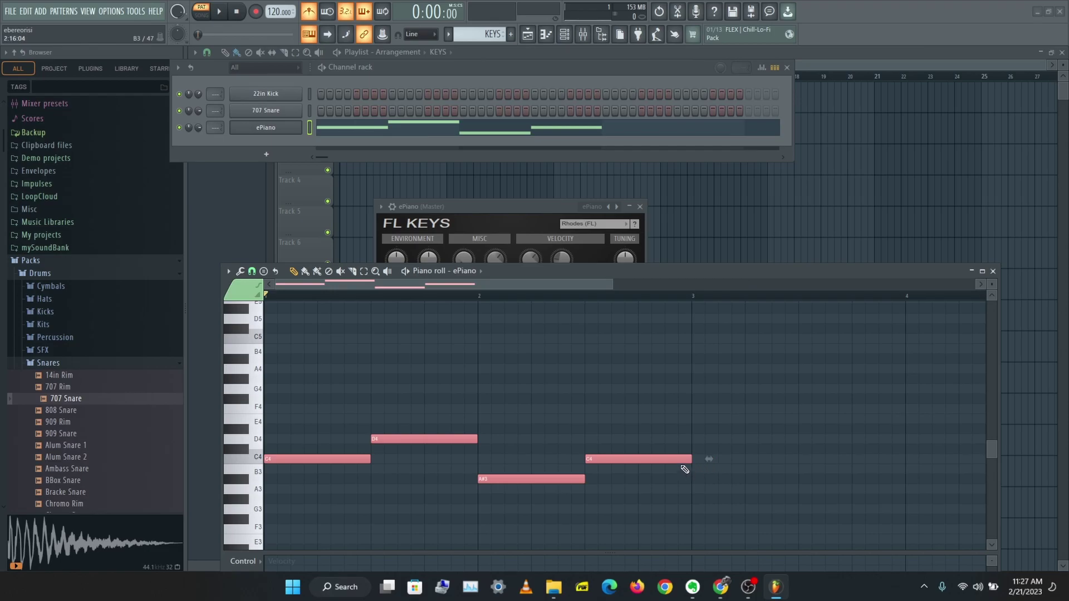
{"action": "left_click", "coordinate": [697, 418]}
{"action": "key", "text": "space"}
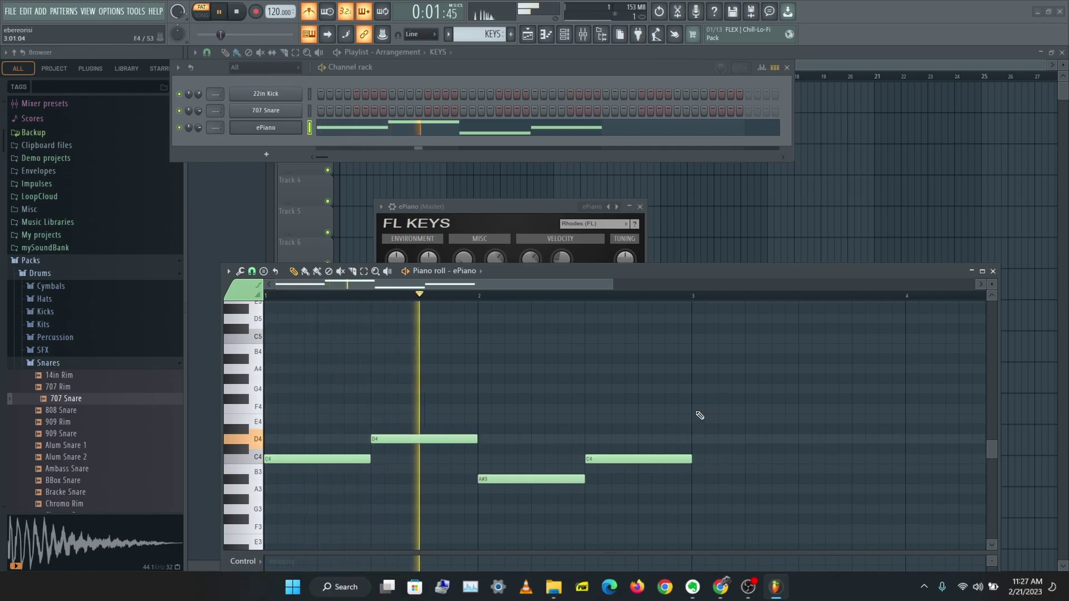
{"action": "key", "text": "space"}
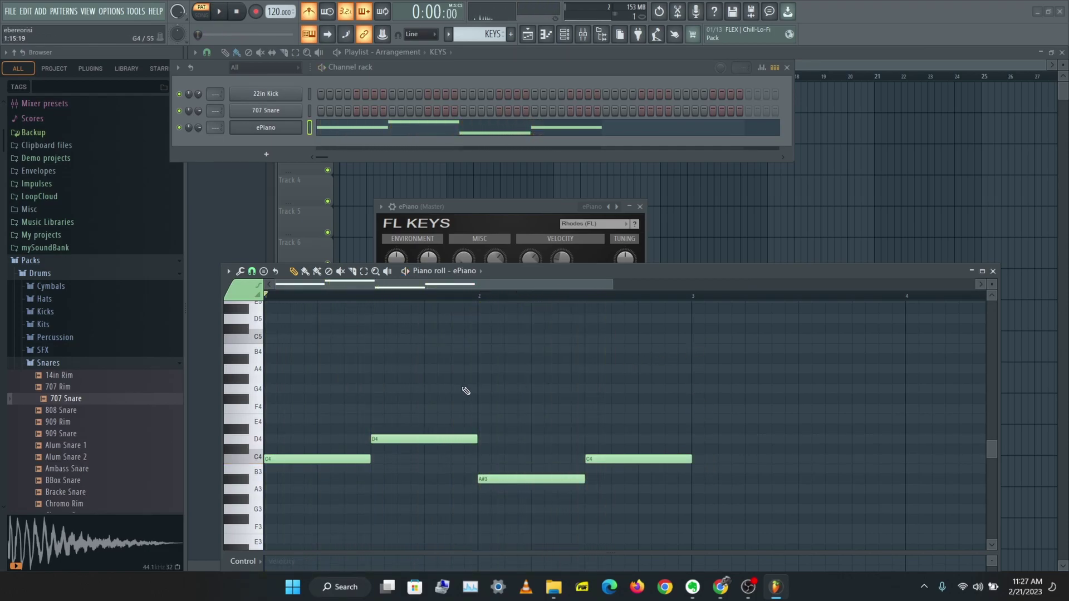
Stack E4 and G4 above the first C4 and F4 and A4 above the D4, and play the chords
{"action": "left_click_drag", "start_coordinate": [267, 451], "coordinate": [263, 389]}
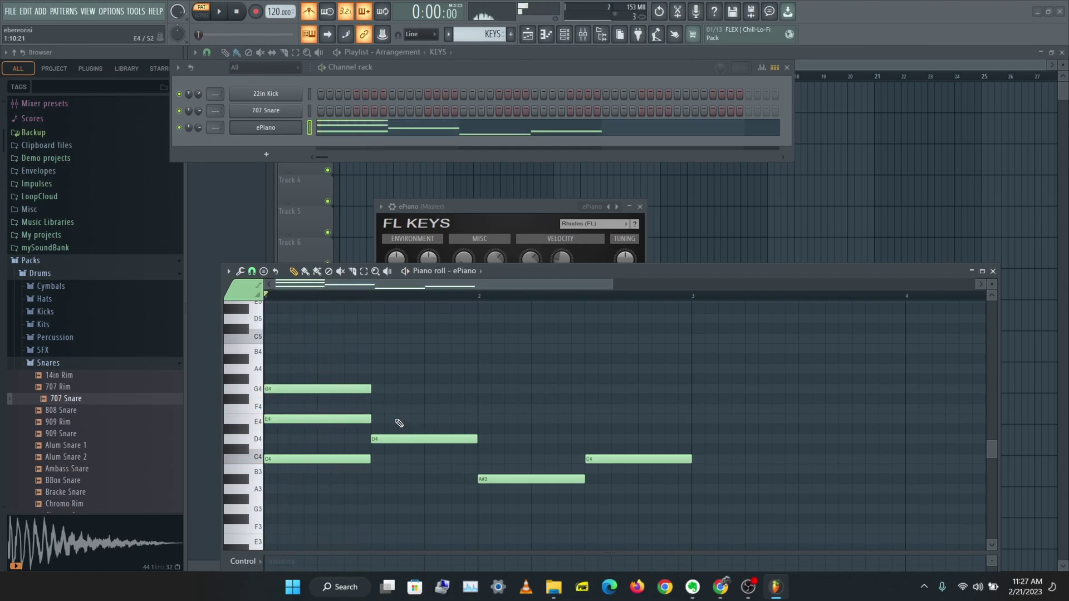
{"action": "left_click_drag", "start_coordinate": [370, 429], "coordinate": [372, 369]}
{"action": "key", "text": "space"}
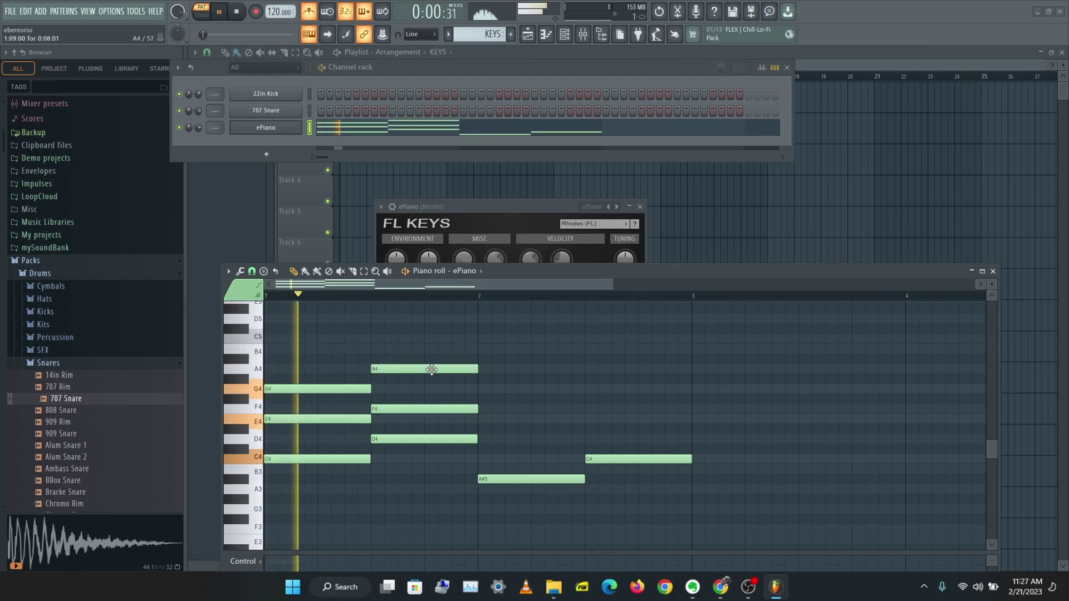
{"action": "key", "text": "space"}
Stack D4 and F4 above the A#3 note at the start of bar 2 and play the chords back
{"action": "left_click_drag", "start_coordinate": [474, 468], "coordinate": [482, 410]}
{"action": "key", "text": "space"}
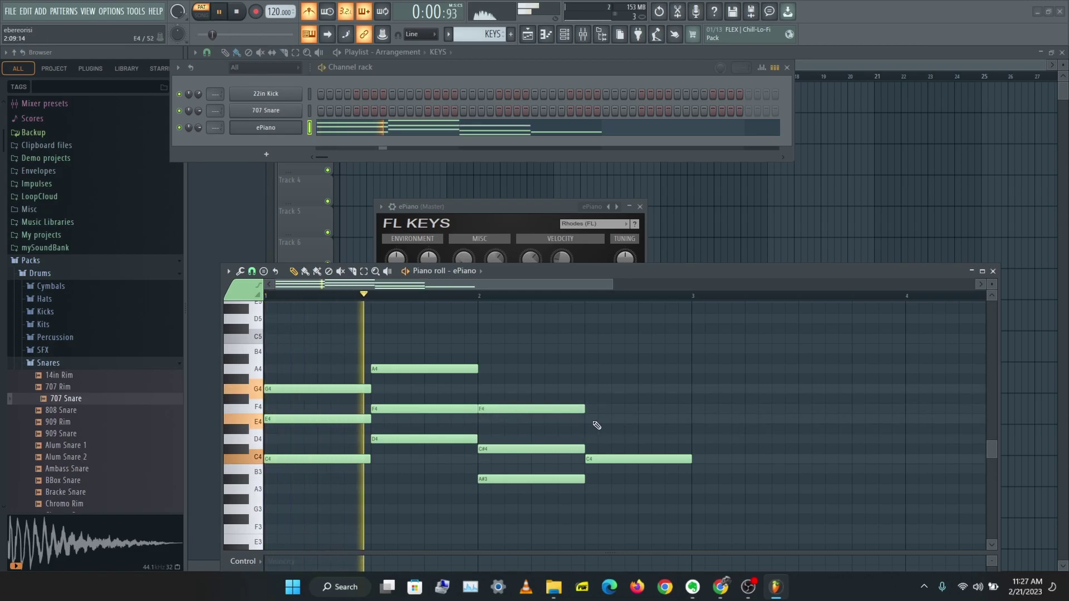
{"action": "key", "text": "space"}
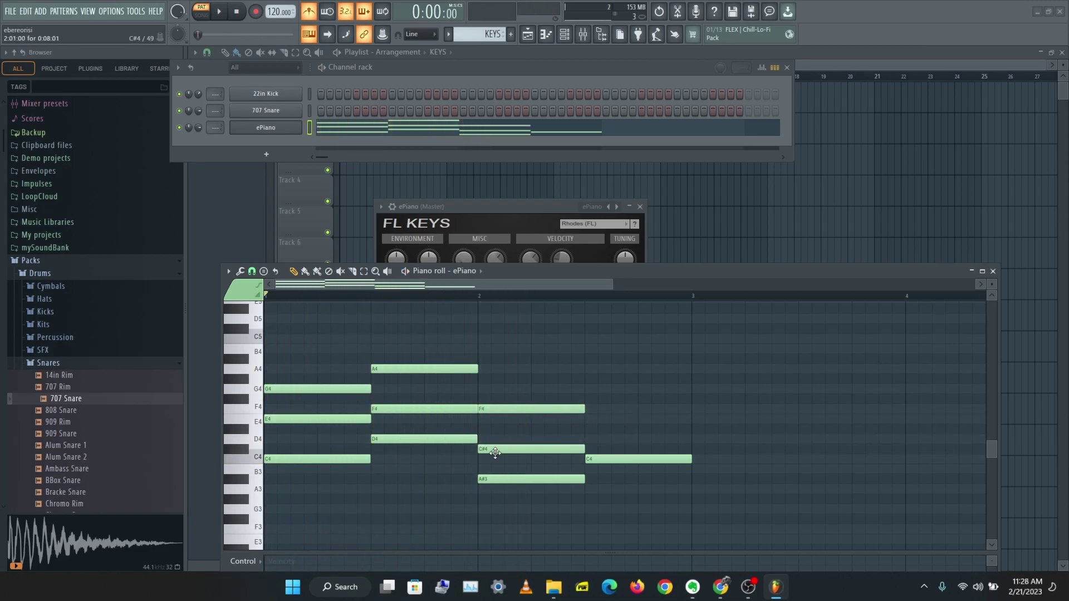
{"action": "left_click_drag", "start_coordinate": [497, 448], "coordinate": [497, 438]}
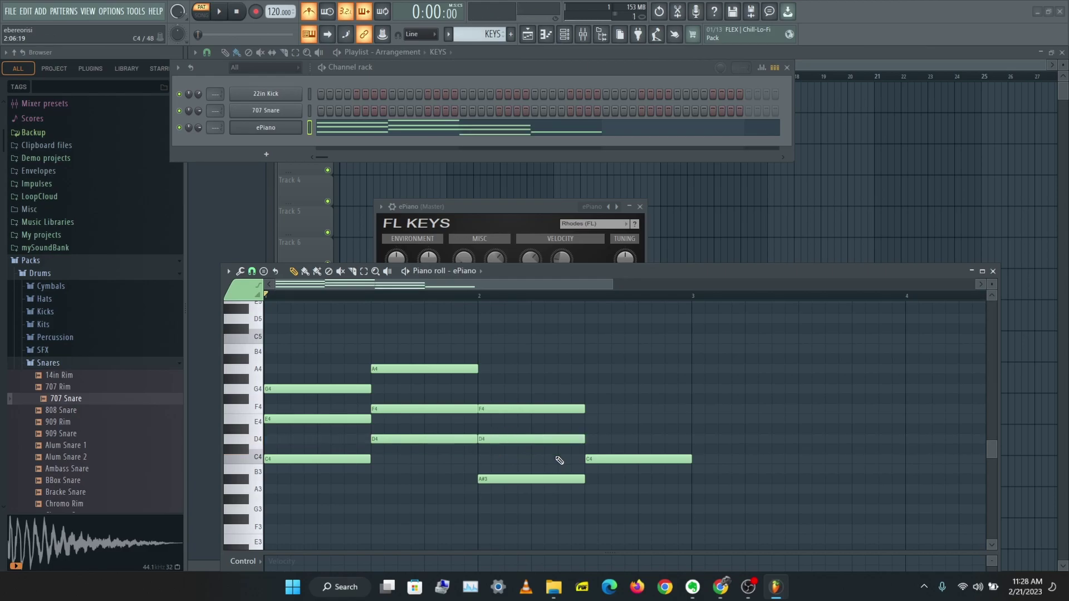
{"action": "key", "text": "space"}
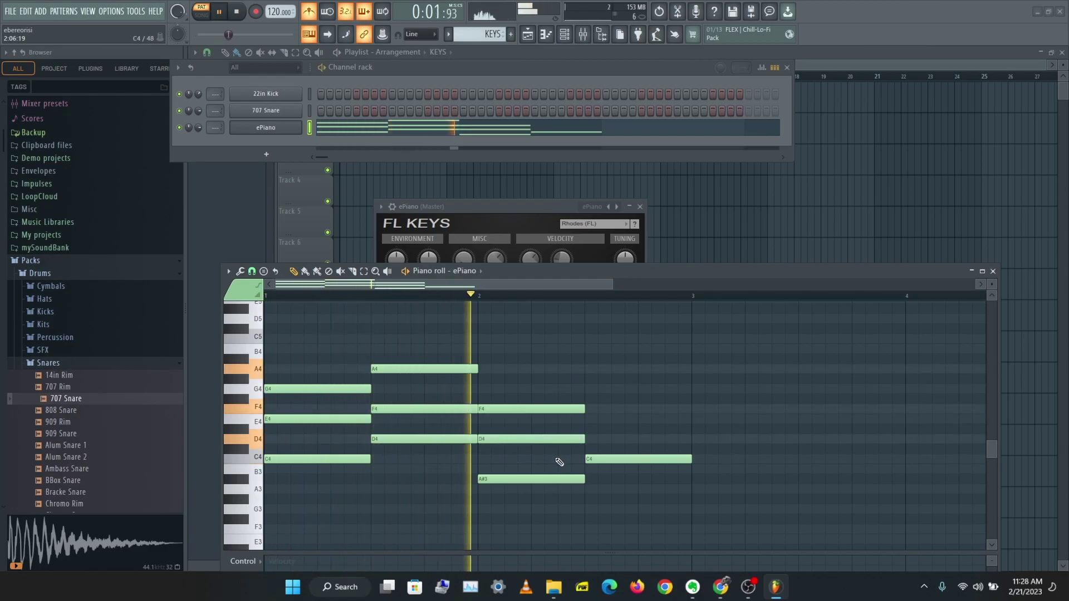
{"action": "key", "text": "space"}
Stack E4 and G4 above the final C4 in bar 2 and play the chord progression
{"action": "left_click_drag", "start_coordinate": [592, 451], "coordinate": [588, 389]}
{"action": "key", "text": "space"}
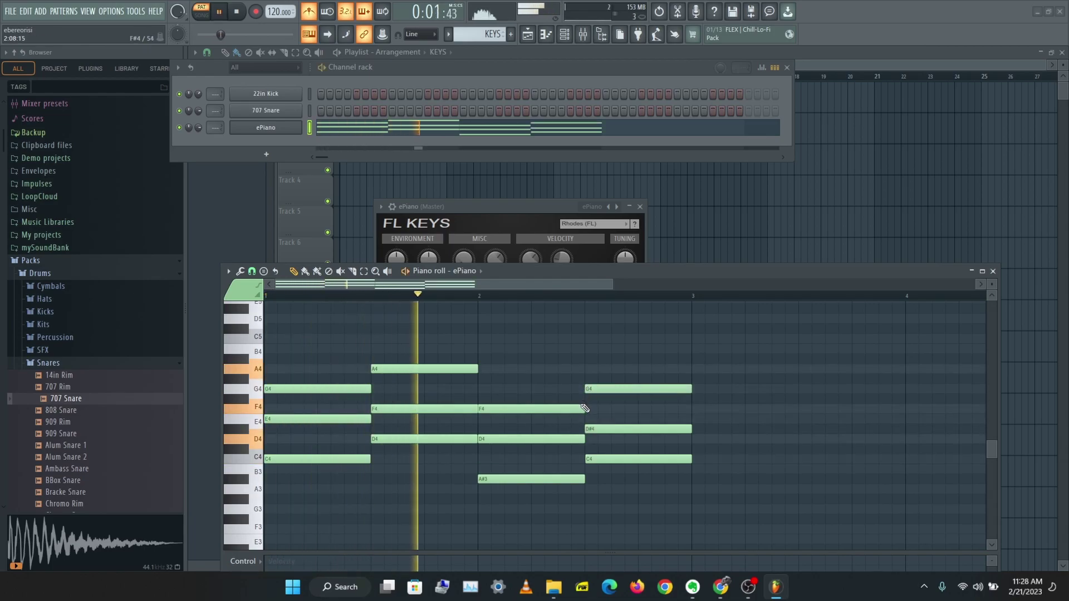
{"action": "key", "text": "space"}
{"action": "left_click", "coordinate": [605, 423]}
{"action": "left_click_drag", "start_coordinate": [605, 423], "coordinate": [605, 419]}
{"action": "key", "text": "space"}
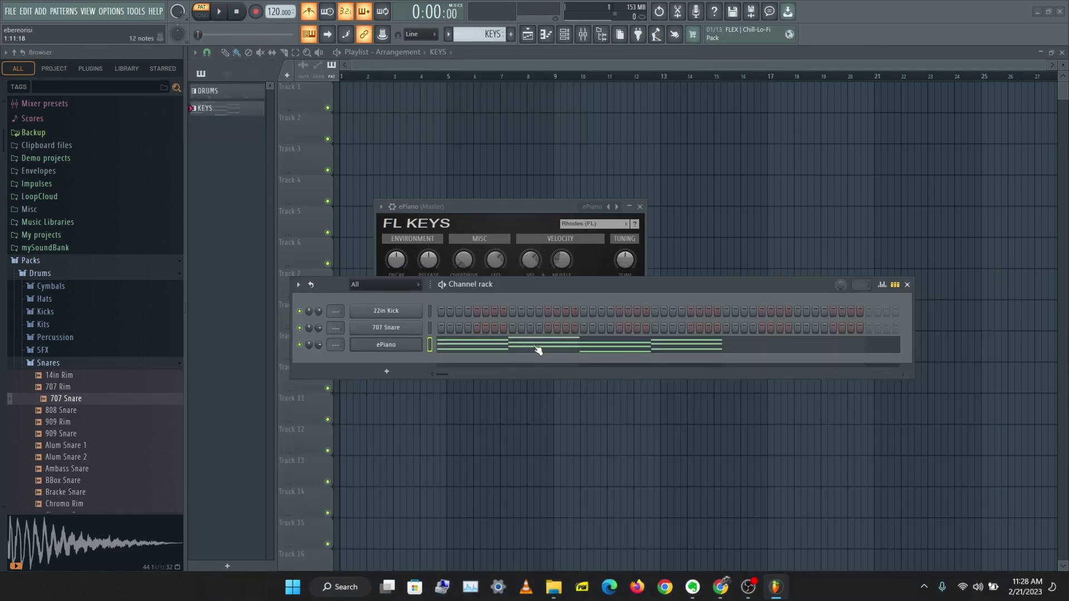
Play the DRUMS pattern and the KEYS pattern separately to hear each one
{"action": "left_click", "coordinate": [239, 92]}
{"action": "key", "text": "space"}
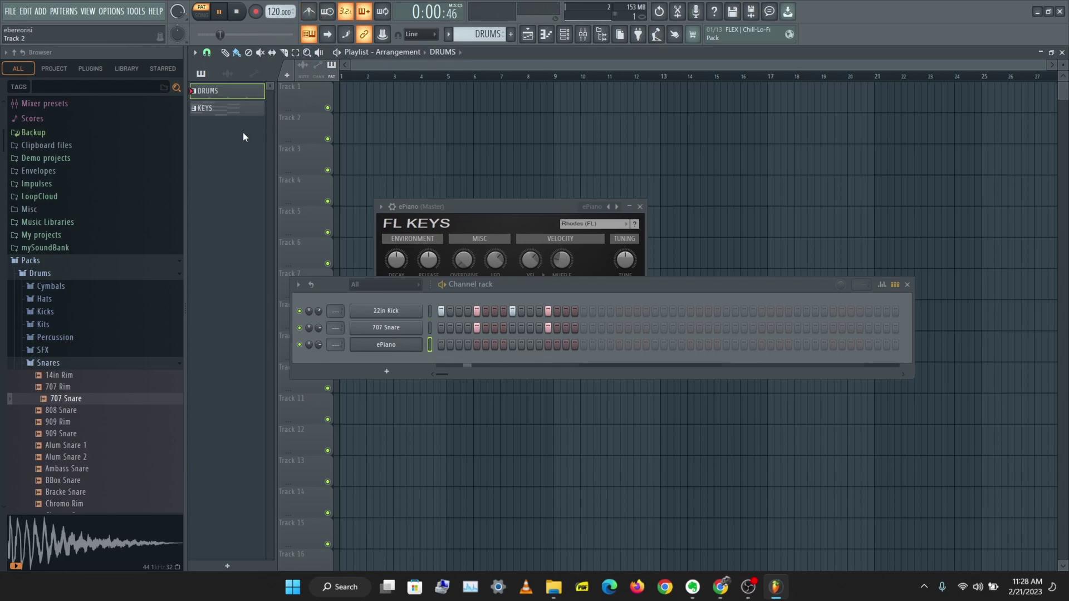
{"action": "key", "text": "space"}
{"action": "left_click", "coordinate": [234, 113]}
{"action": "key", "text": "space"}
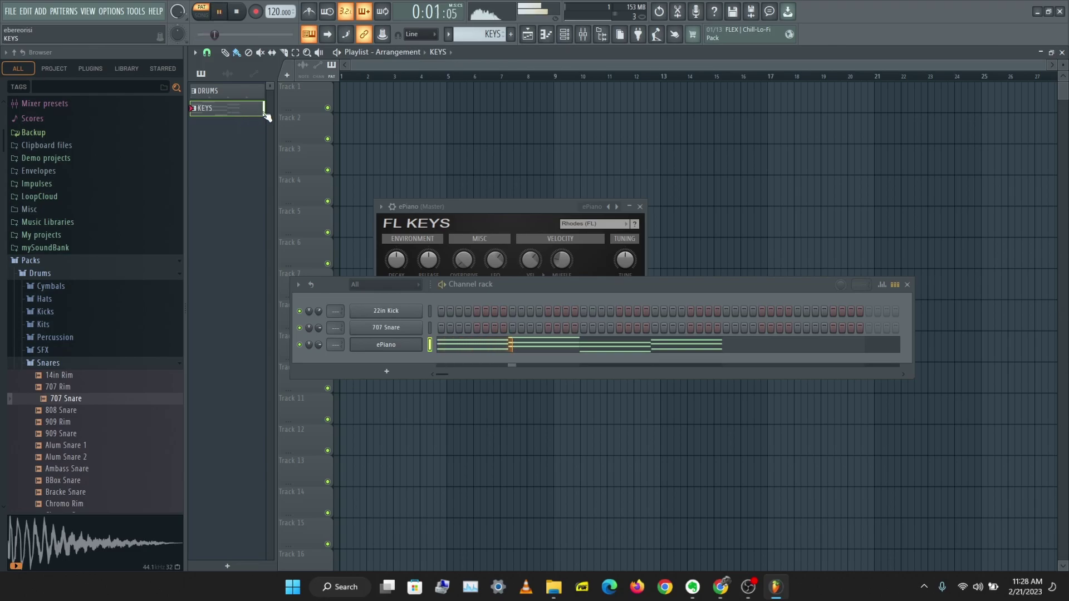
{"action": "key", "text": "space"}
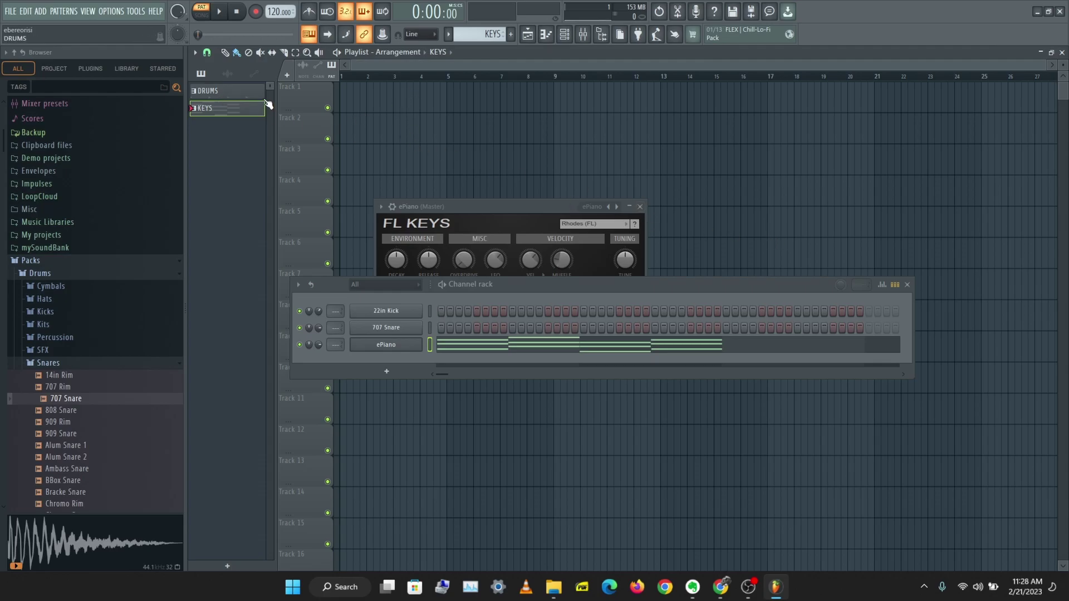
Place four DRUMS clips on Track 1 across bars 1 to 4 and a KEYS clip on Track 2 at bar 3, trimmed to two bars
{"action": "left_click_drag", "start_coordinate": [252, 92], "coordinate": [332, 94]}
{"action": "left_click_drag", "start_coordinate": [229, 93], "coordinate": [396, 127]}
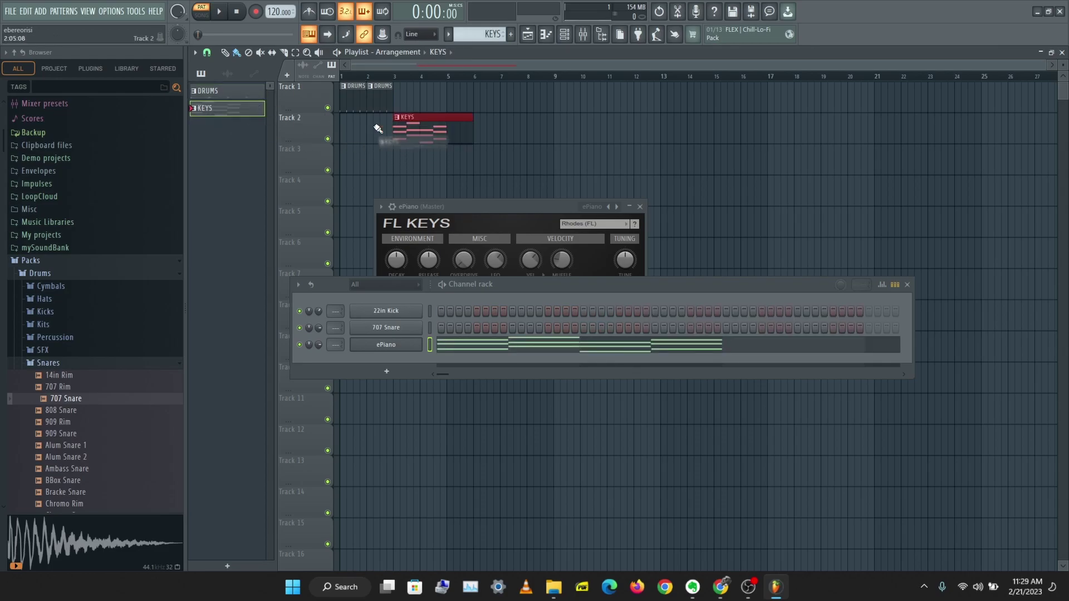
{"action": "left_click_drag", "start_coordinate": [242, 87], "coordinate": [395, 99]}
{"action": "left_click_drag", "start_coordinate": [225, 98], "coordinate": [422, 100]}
{"action": "left_click_drag", "start_coordinate": [472, 131], "coordinate": [451, 132]}
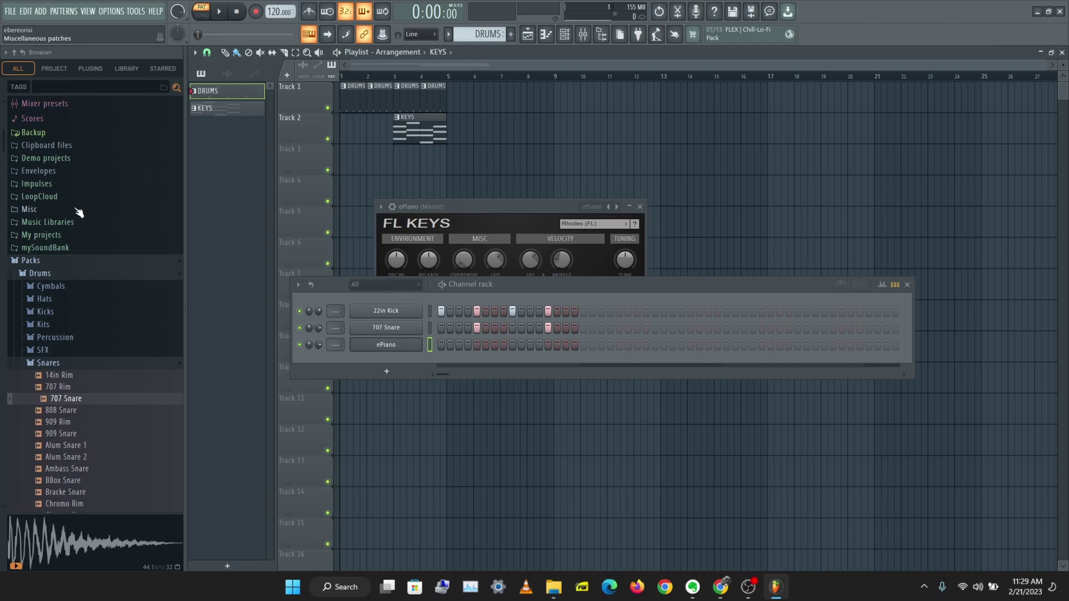
Select the DRUMS and KEYS clips in bars 3 and 4 and duplicate them twice to extend the arrangement through bar 8
{"action": "left_click_drag", "start_coordinate": [464, 175], "coordinate": [393, 82]}
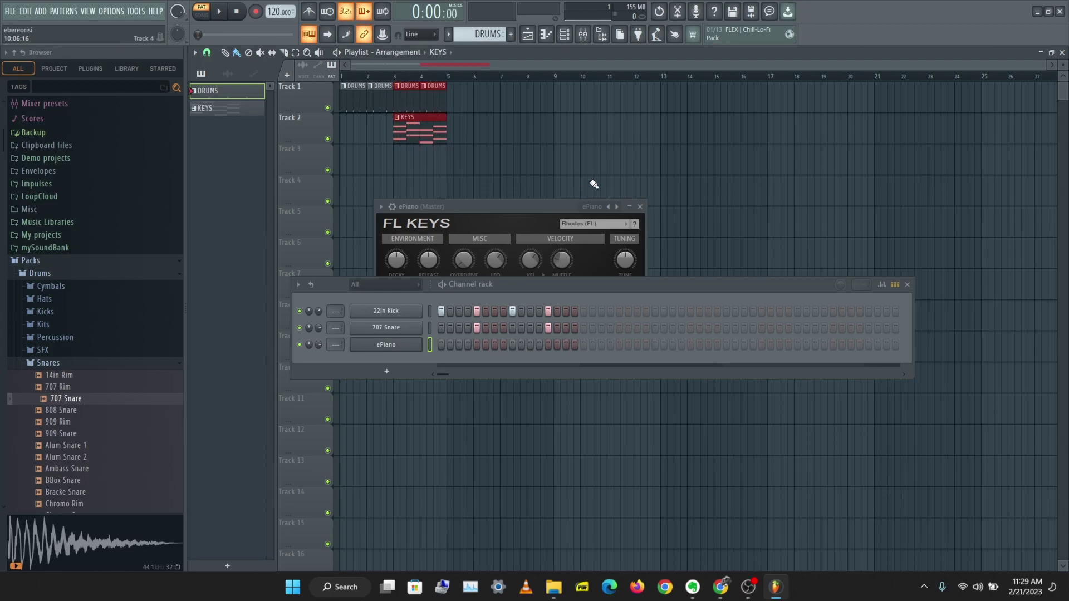
{"action": "key", "text": "ctrl+b"}
{"action": "key", "text": "ctrl+b"}
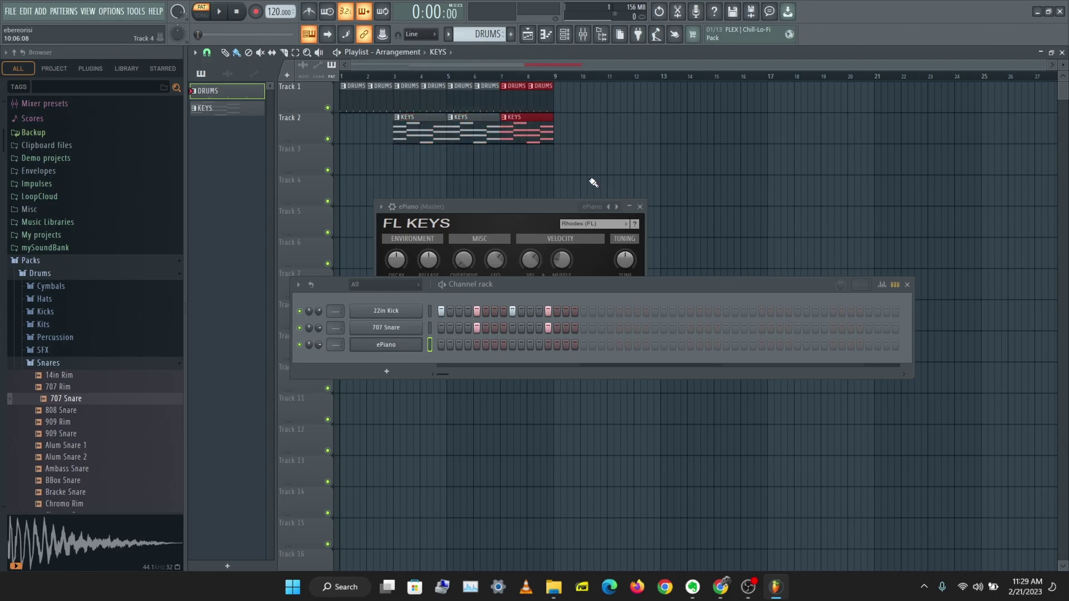
{"action": "left_click", "coordinate": [604, 156]}
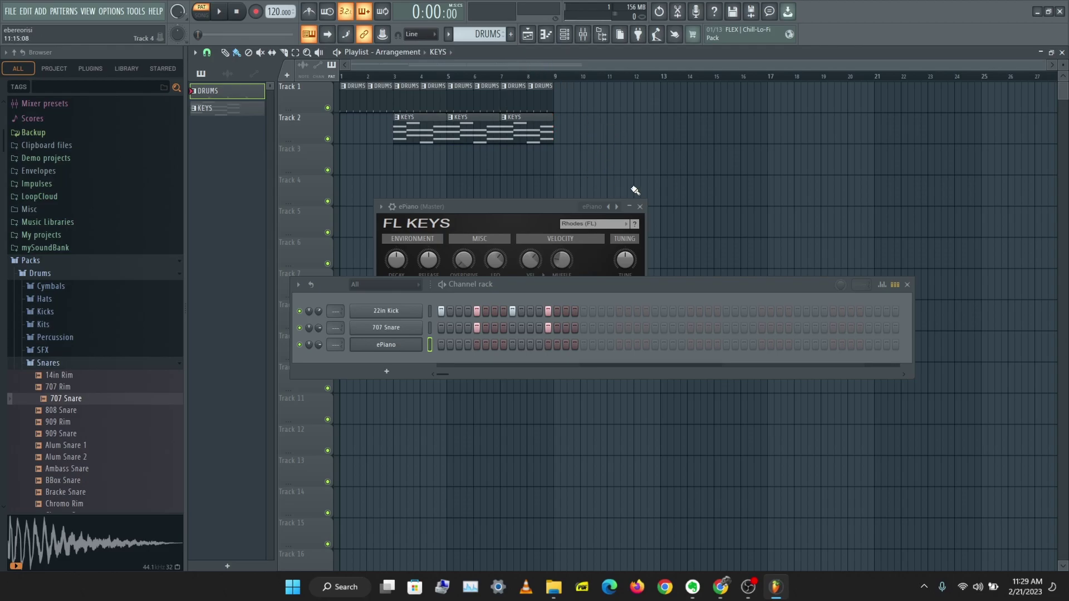
Close the FL Keys window and play the DRUMS and KEYS patterns individually in pattern mode
{"action": "left_click", "coordinate": [640, 207]}
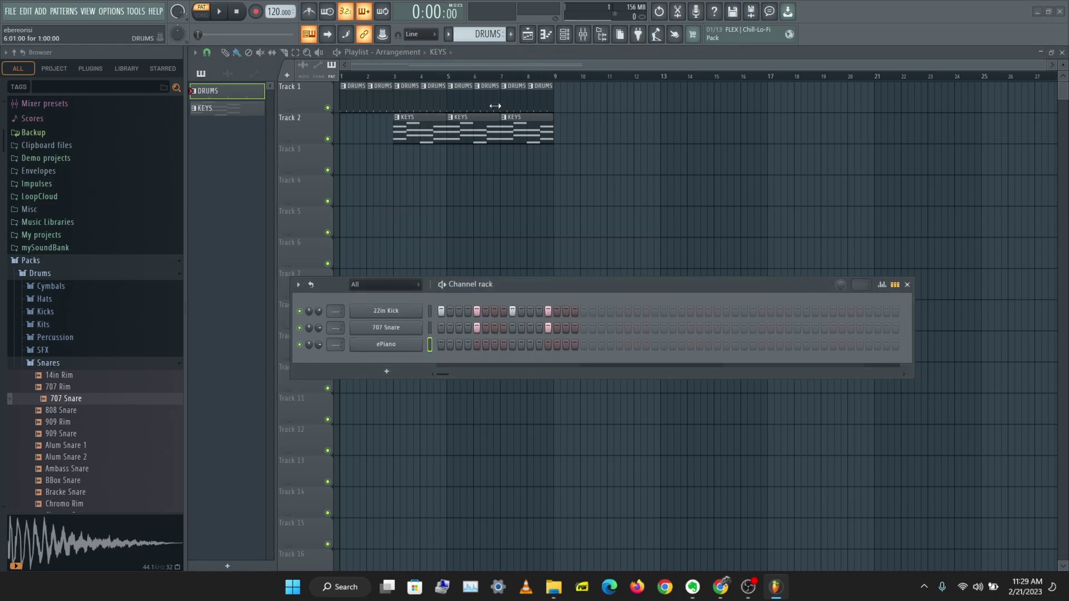
{"action": "left_click_drag", "start_coordinate": [542, 73], "coordinate": [549, 79]}
{"action": "key", "text": "space"}
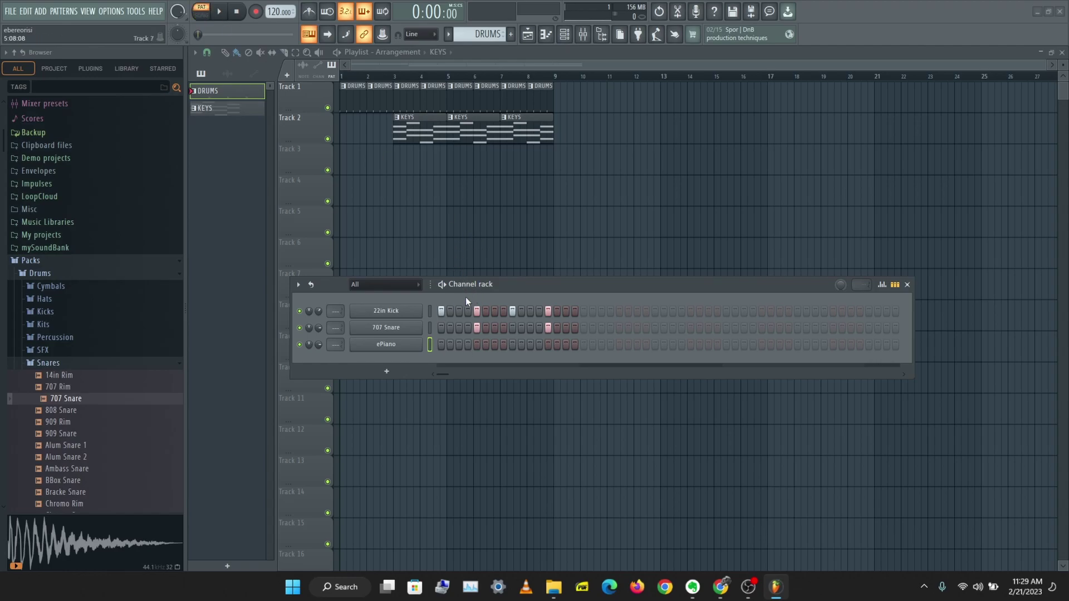
{"action": "key", "text": "space"}
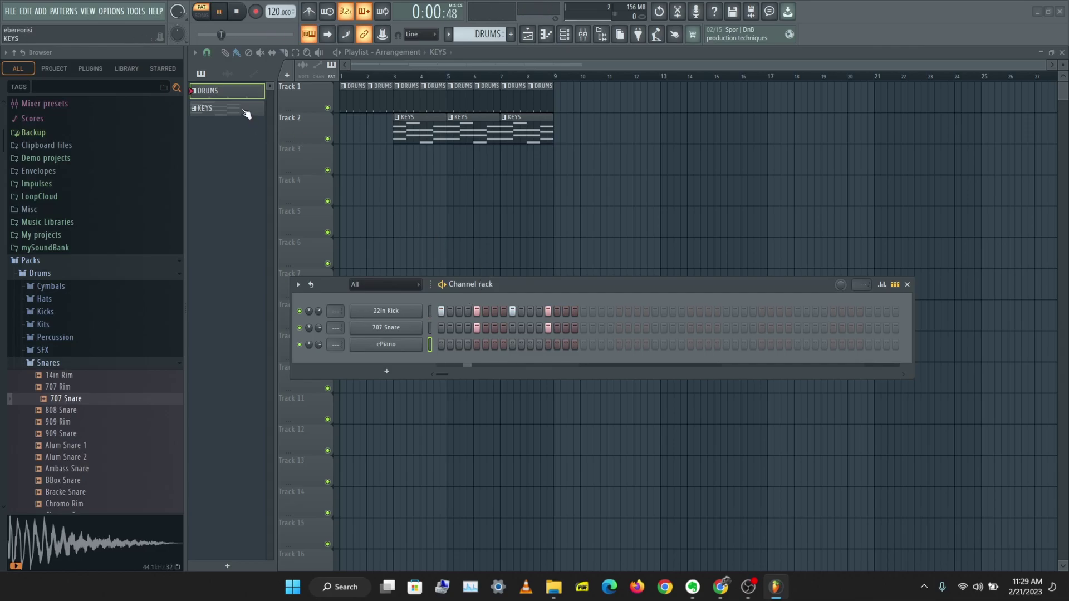
{"action": "key", "text": "space"}
{"action": "scroll", "coordinate": [479, 34], "scroll_direction": "down", "scroll_amount": 1}
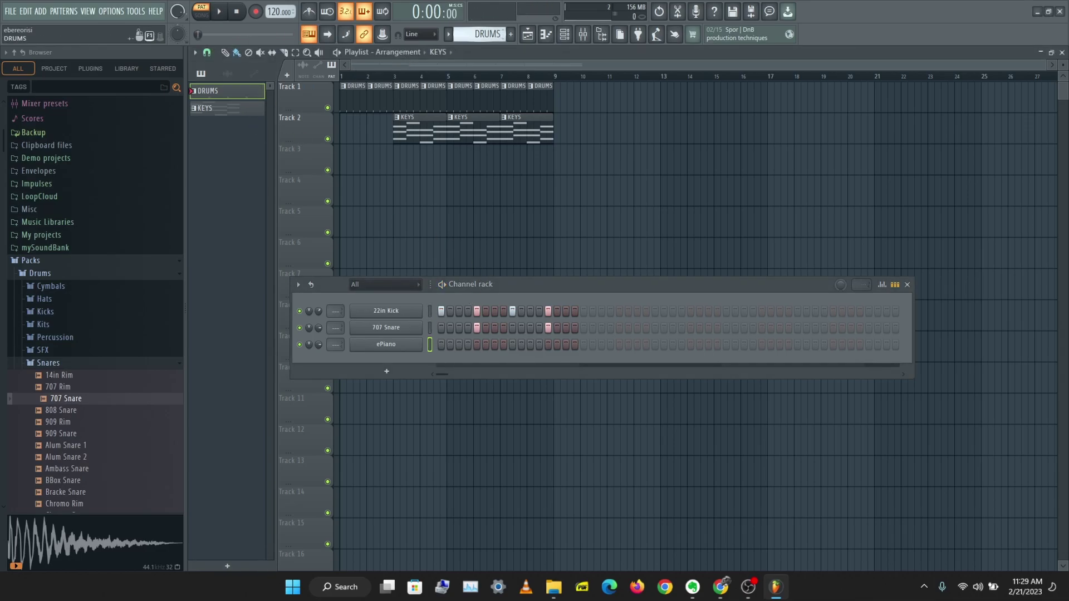
{"action": "key", "text": "space"}
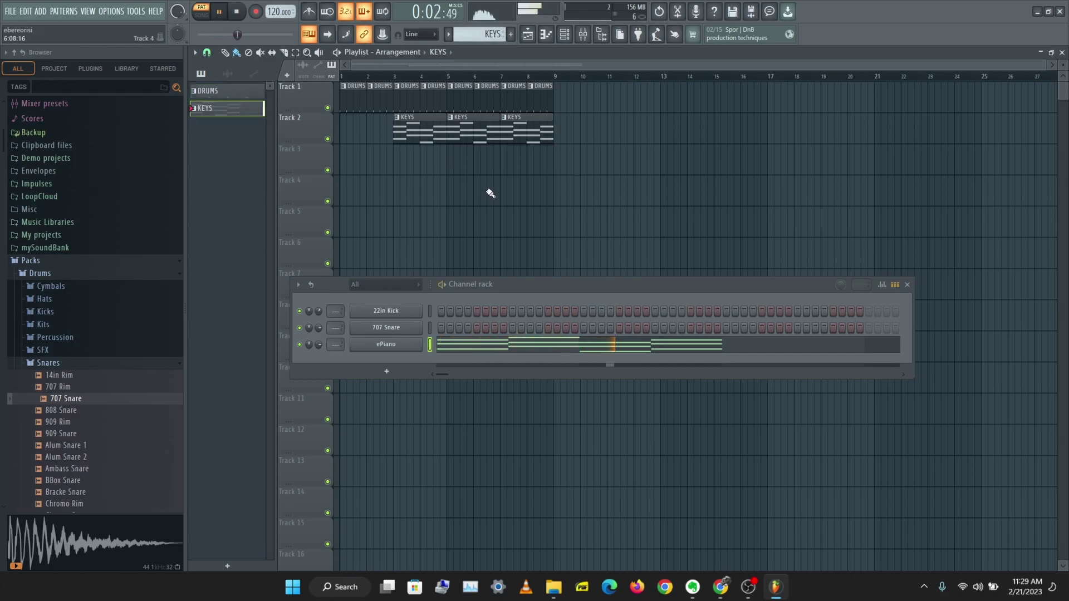
{"action": "key", "text": "space"}
Switch to song mode, close the channel rack and play the playlist arrangement nearly to its end
{"action": "left_click", "coordinate": [202, 16]}
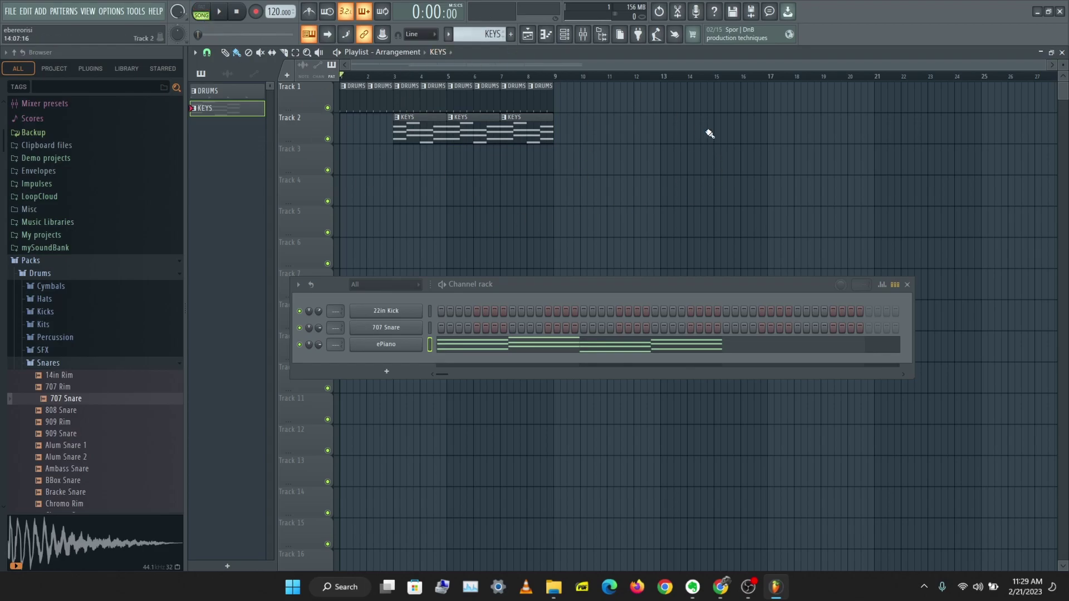
{"action": "left_click", "coordinate": [908, 285]}
{"action": "key", "text": "space"}
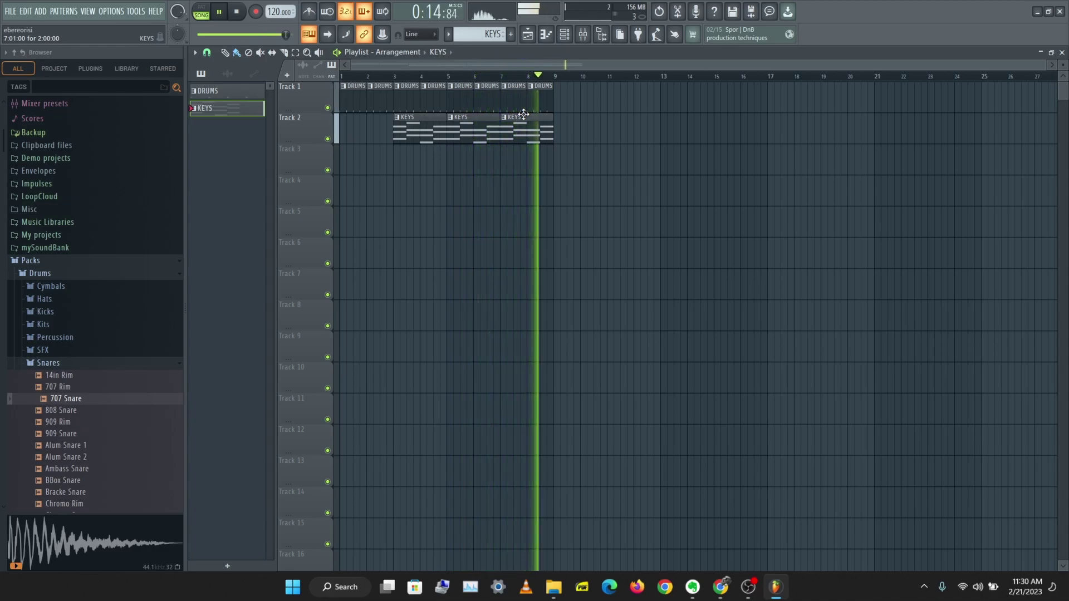
{"action": "key", "text": "space"}
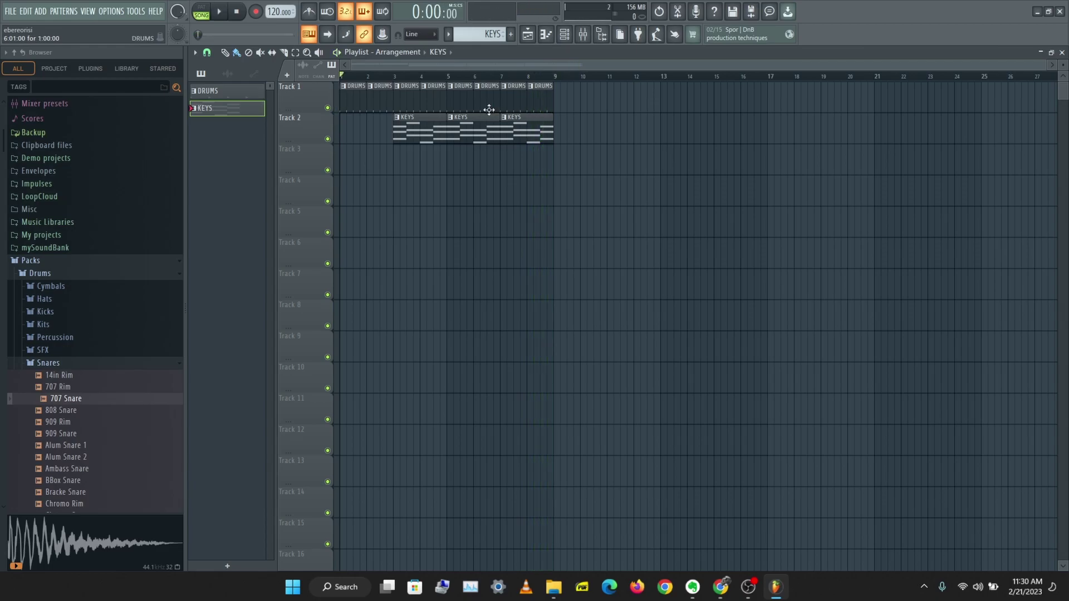
Open the mixer and the channel rack, and place the channel rack above the mixer so both stay visible
{"action": "left_click", "coordinate": [584, 34]}
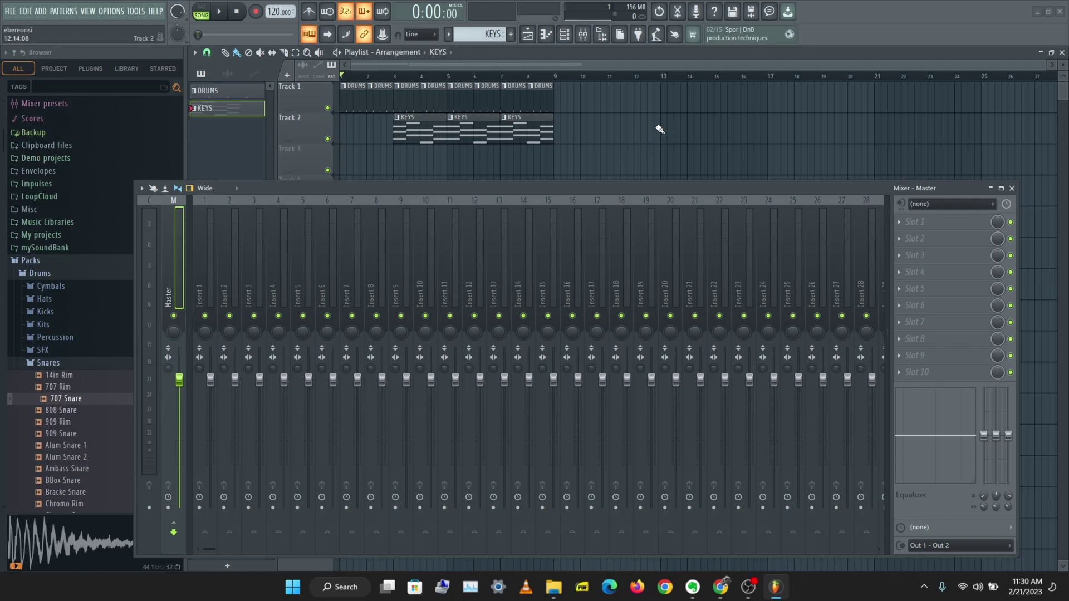
{"action": "left_click", "coordinate": [565, 40]}
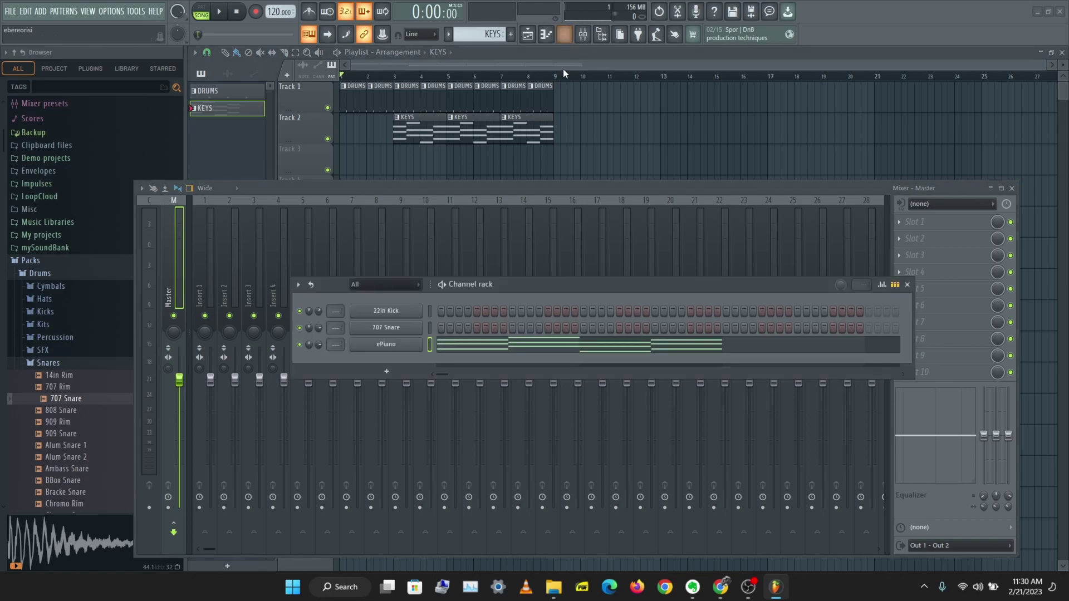
{"action": "left_click", "coordinate": [565, 40]}
{"action": "left_click", "coordinate": [565, 40]}
{"action": "left_click_drag", "start_coordinate": [483, 294], "coordinate": [490, 75]}
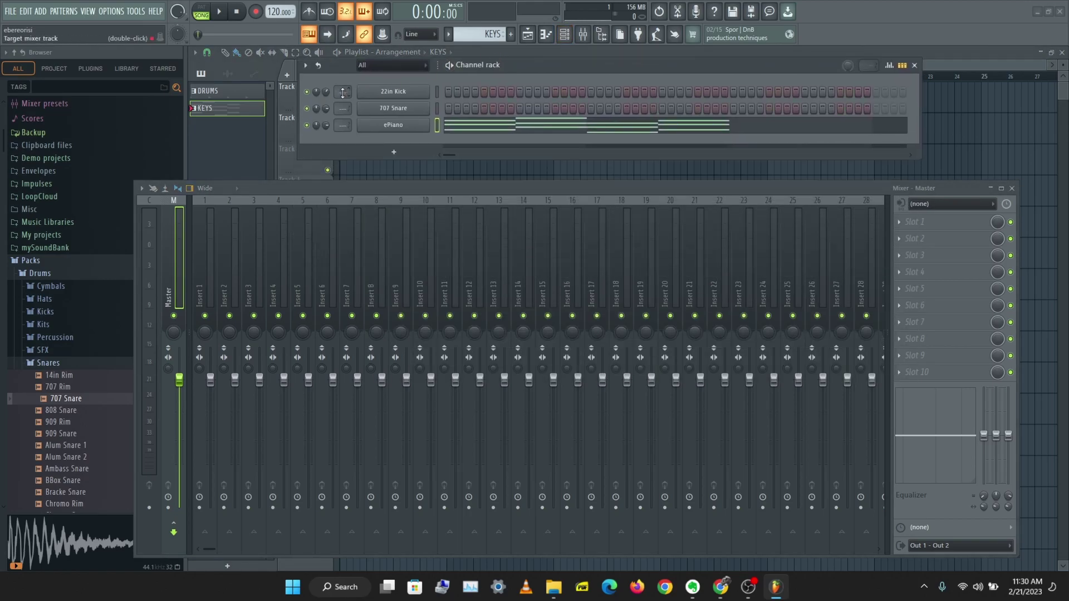
Try targets such as Insert 4 and Insert 2 for the 22in Kick in the channel rack and return it to Master
{"action": "scroll", "coordinate": [343, 91], "scroll_direction": "up", "scroll_amount": 6}
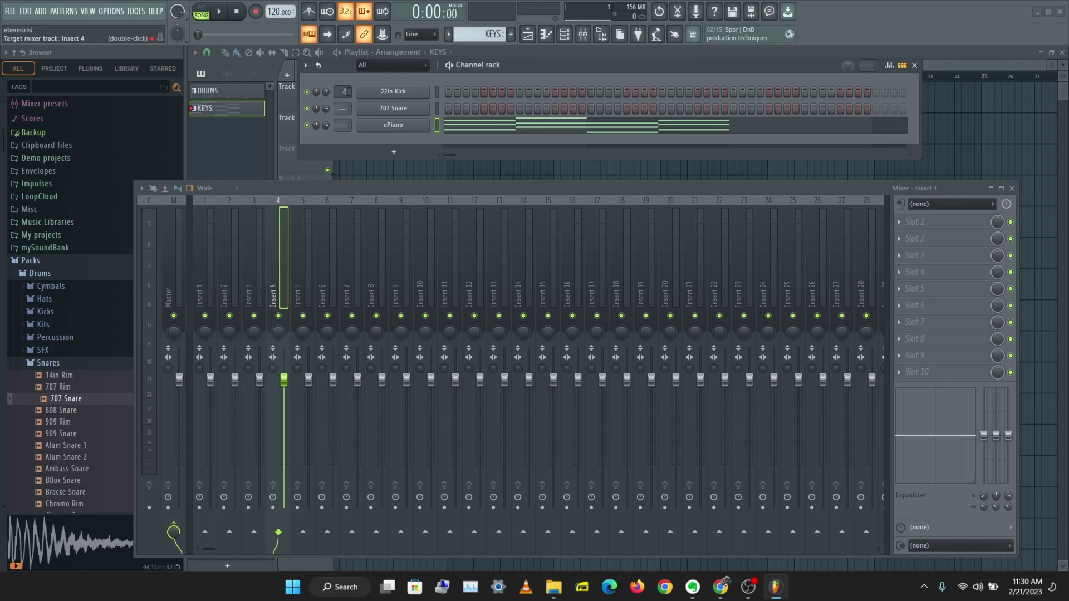
{"action": "scroll", "coordinate": [343, 91], "scroll_direction": "down", "scroll_amount": 3}
{"action": "scroll", "coordinate": [343, 91], "scroll_direction": "down", "scroll_amount": 3}
{"action": "scroll", "coordinate": [343, 91], "scroll_direction": "up", "scroll_amount": 8}
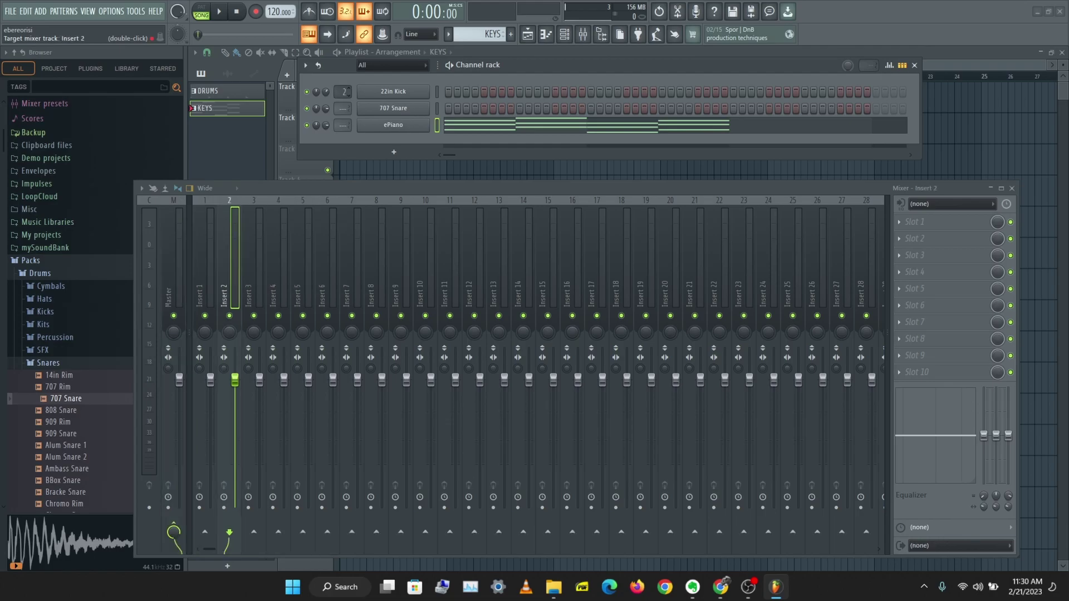
{"action": "scroll", "coordinate": [344, 91], "scroll_direction": "down", "scroll_amount": 3}
{"action": "scroll", "coordinate": [343, 91], "scroll_direction": "down", "scroll_amount": 5}
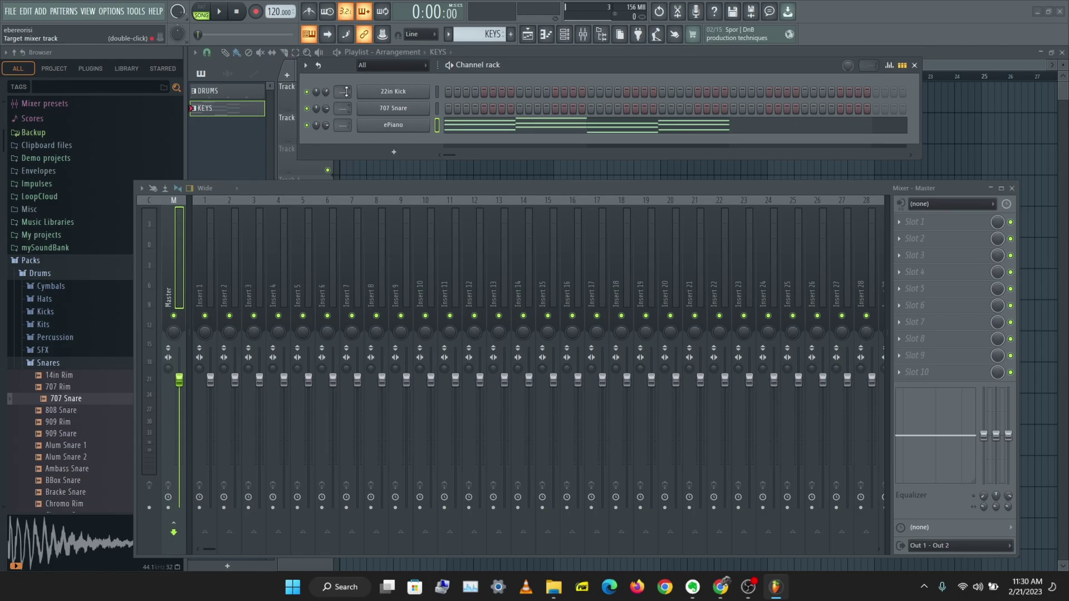
Try changing the 22in Kick's mixer track in its channel settings, reset it to Master and close the settings
{"action": "left_click", "coordinate": [390, 93]}
{"action": "scroll", "coordinate": [390, 162], "scroll_direction": "up", "scroll_amount": 7}
{"action": "scroll", "coordinate": [390, 162], "scroll_direction": "down", "scroll_amount": 7}
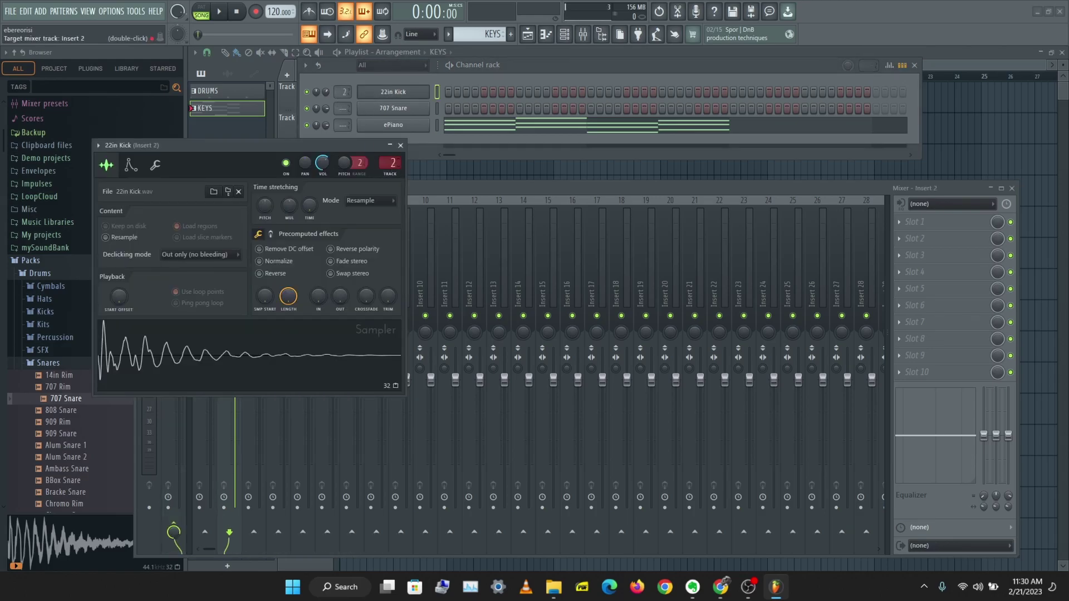
{"action": "left_click", "coordinate": [400, 145]}
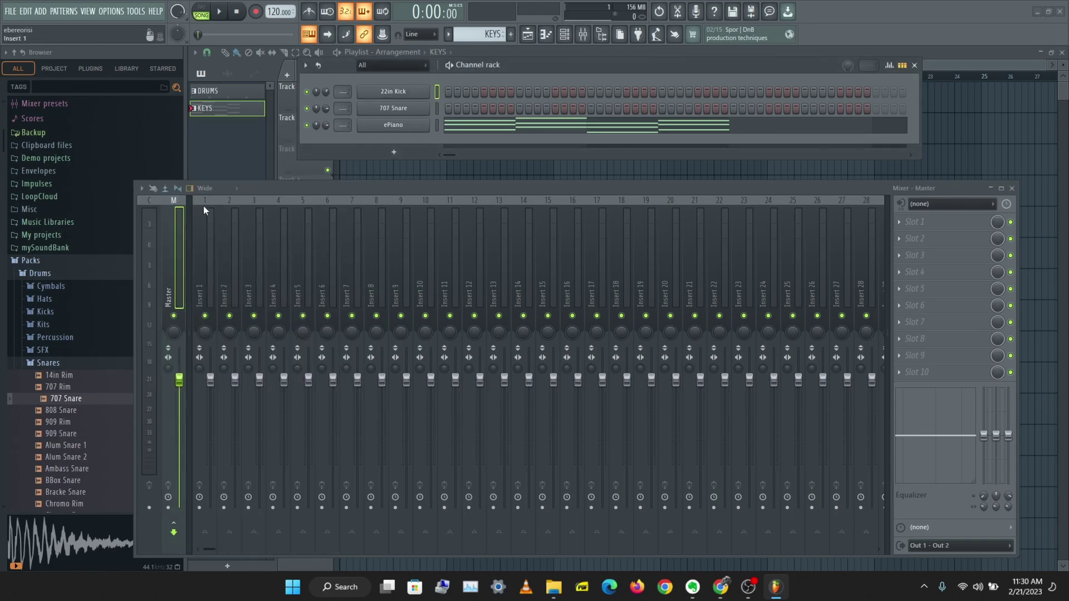
Link the 22in Kick, 707 Snare and ePiano channels to mixer Inserts 1, 2 and 3 respectively
{"action": "left_click", "coordinate": [206, 241]}
{"action": "key", "text": "ctrl+l"}
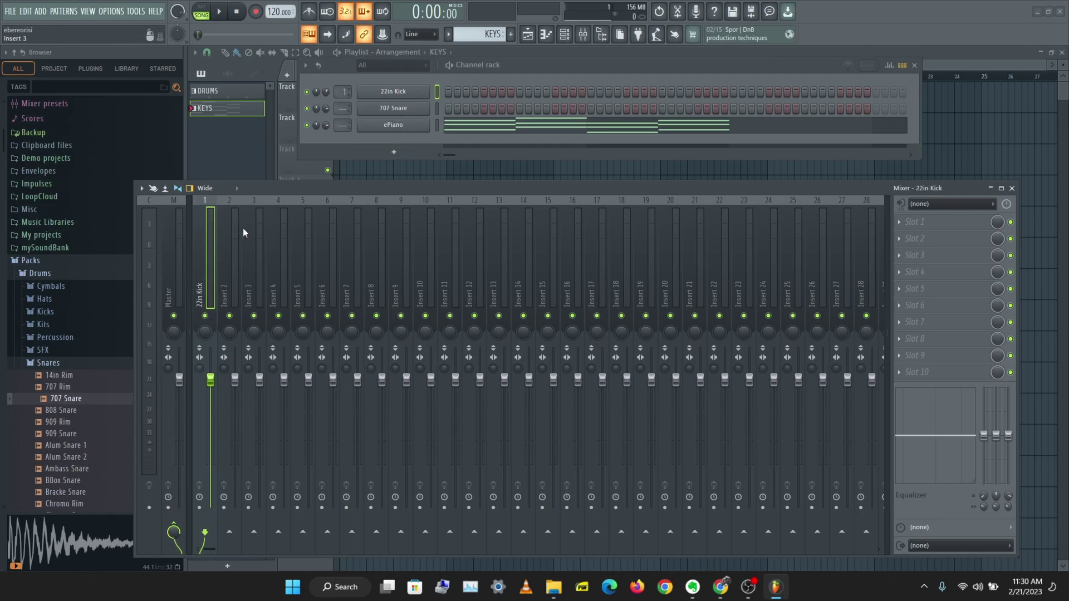
{"action": "left_click", "coordinate": [437, 108]}
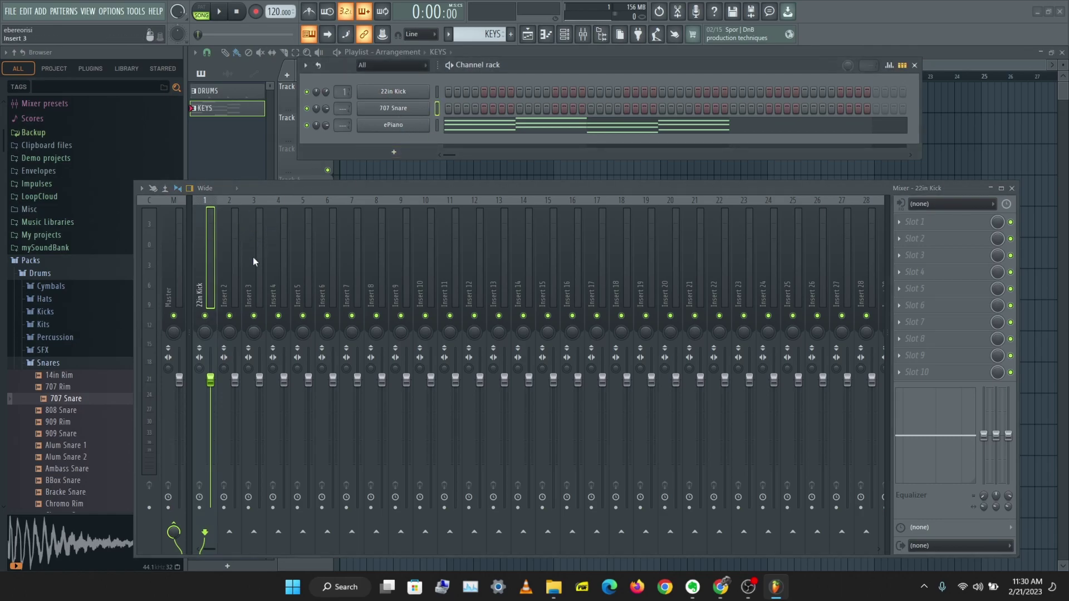
{"action": "left_click", "coordinate": [235, 276]}
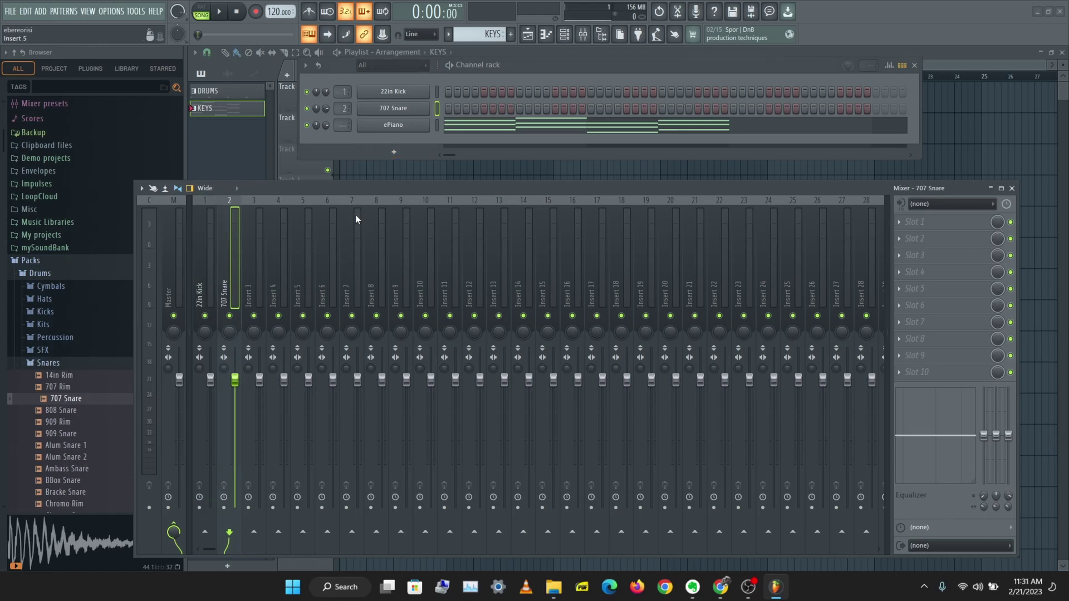
{"action": "left_click", "coordinate": [439, 131]}
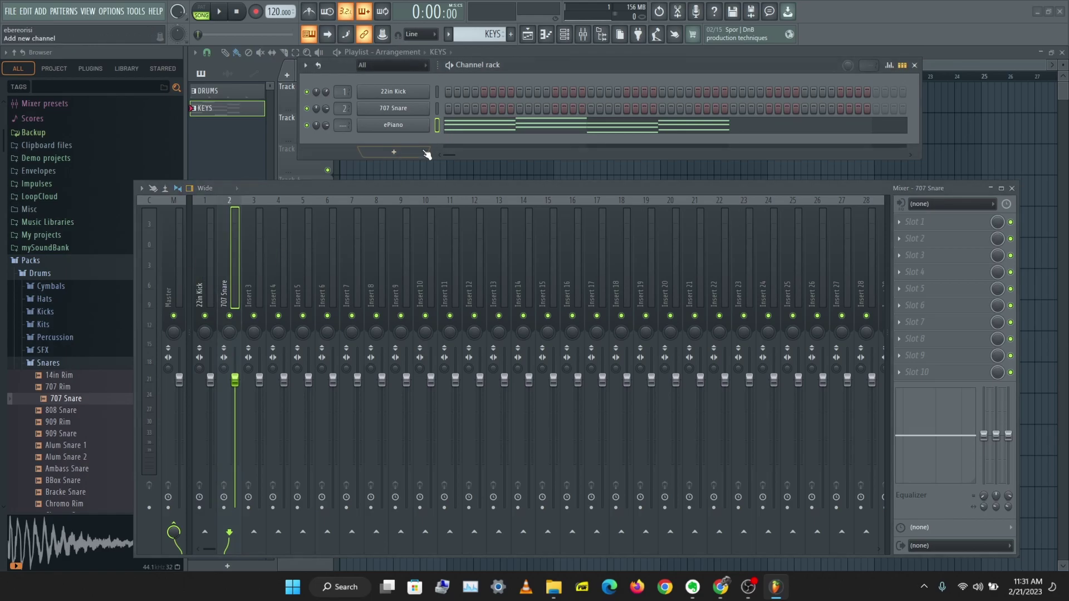
{"action": "left_click", "coordinate": [252, 269]}
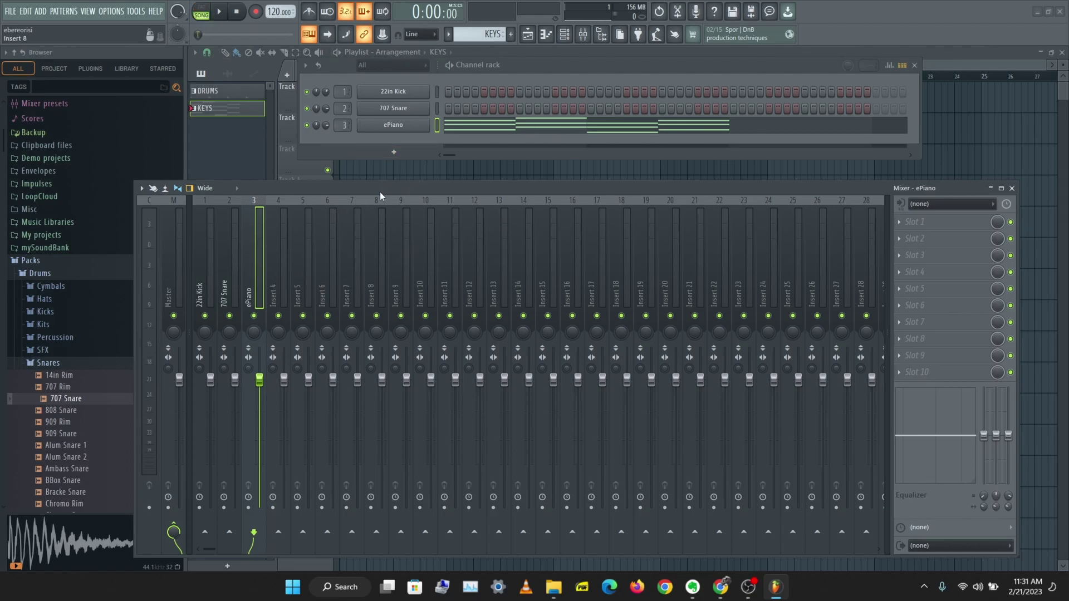
While the song plays, lower the ePiano mixer volume and set the 707 Snare volume to about 91%
{"action": "key", "text": "space"}
{"action": "left_click", "coordinate": [473, 170]}
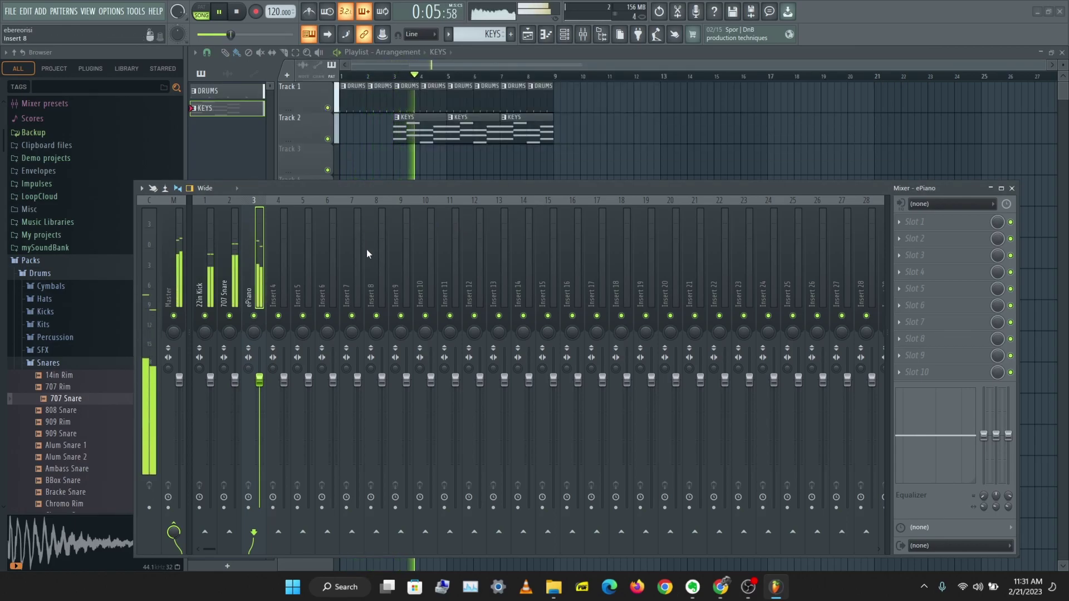
{"action": "left_click_drag", "start_coordinate": [259, 380], "coordinate": [263, 418]}
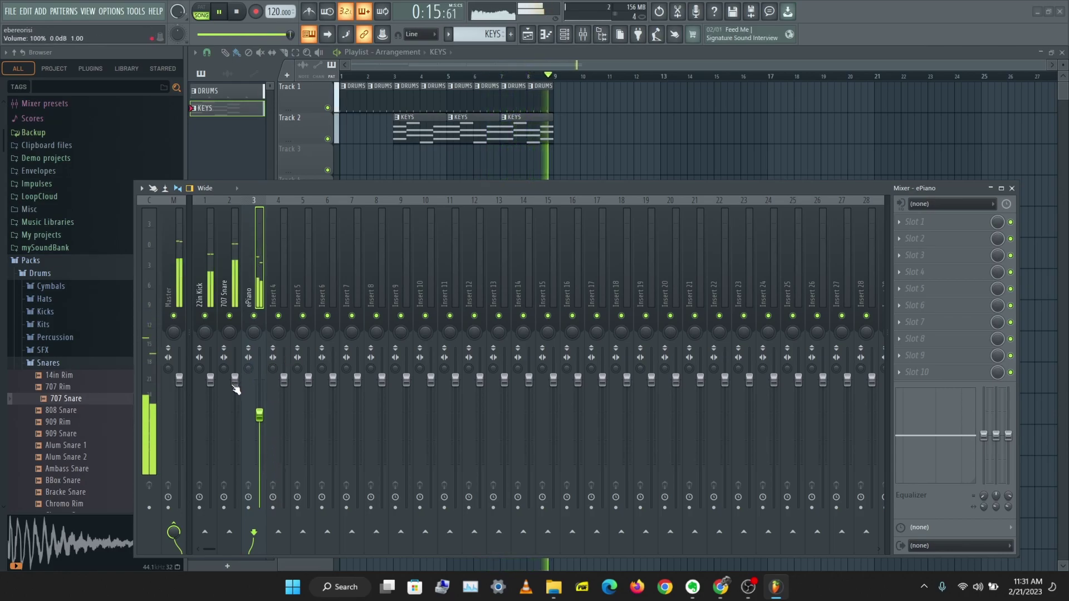
{"action": "left_click_drag", "start_coordinate": [235, 385], "coordinate": [235, 398]}
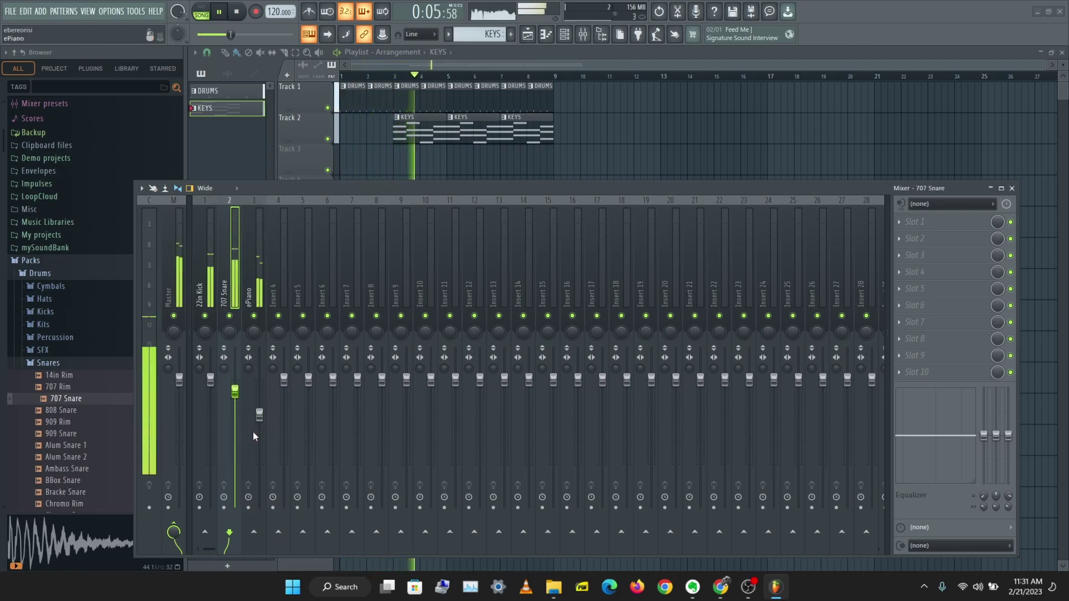
{"action": "key", "text": "space"}
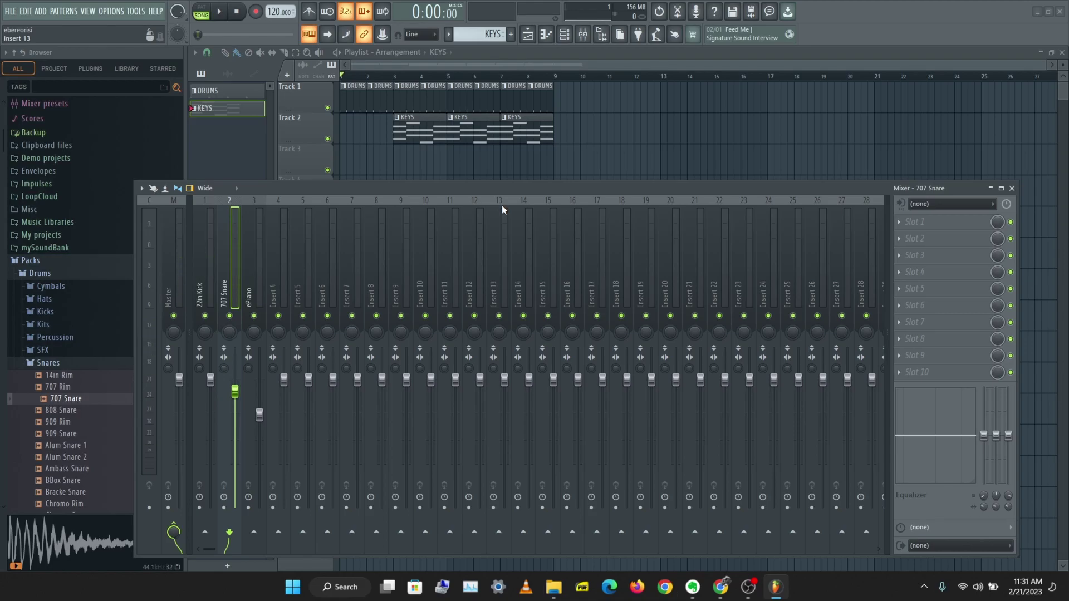
Add Fruity Reeverb 2 to Slot 1 of the 707 Snare mixer track with the Large Hall preset and audition it
{"action": "left_click", "coordinate": [900, 222]}
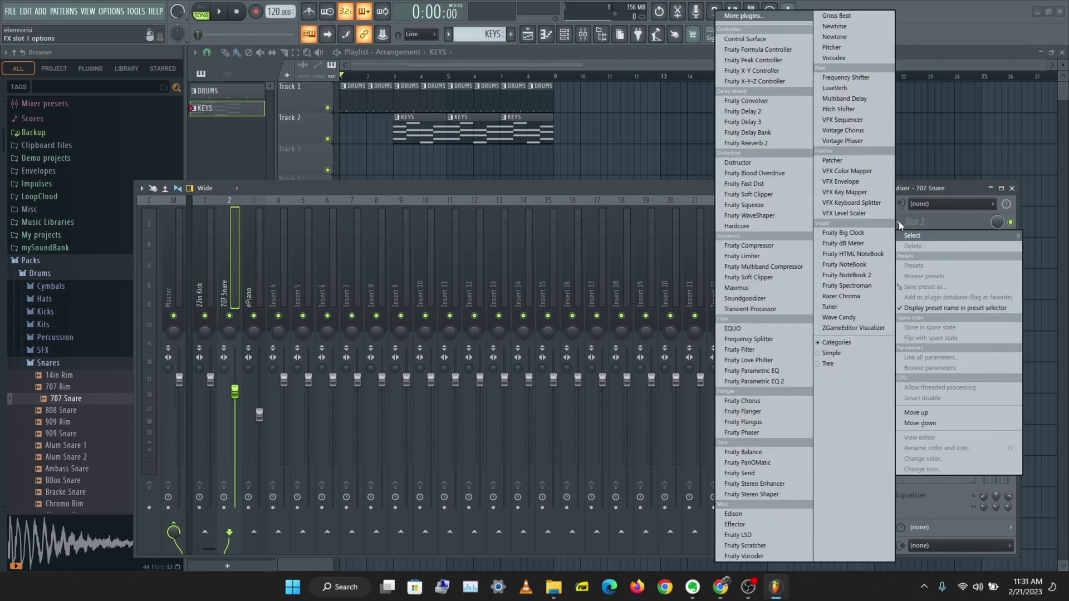
{"action": "left_click", "coordinate": [760, 143]}
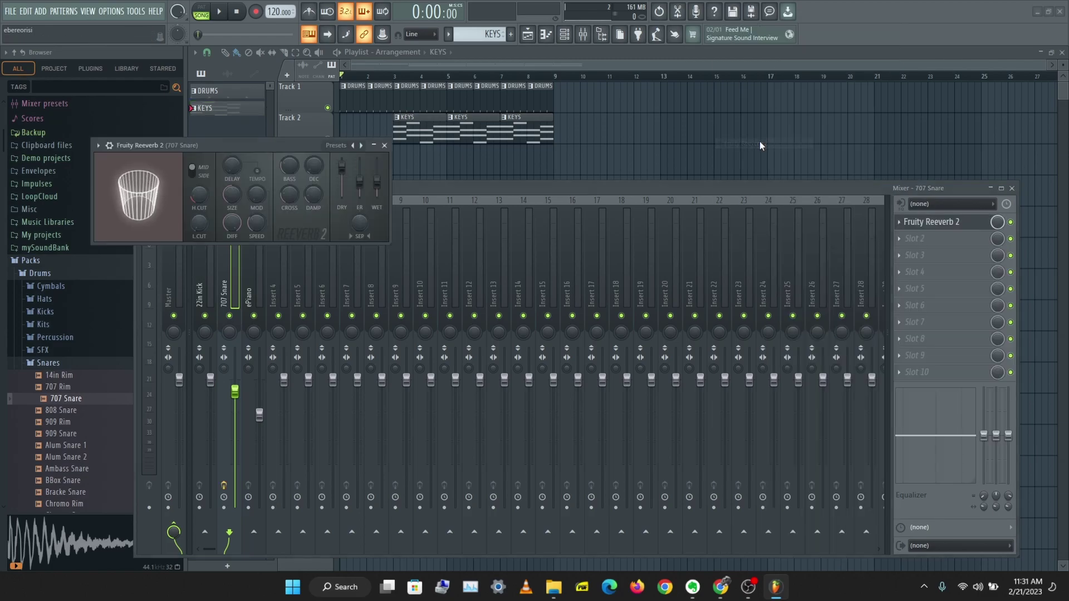
{"action": "left_click", "coordinate": [361, 146]}
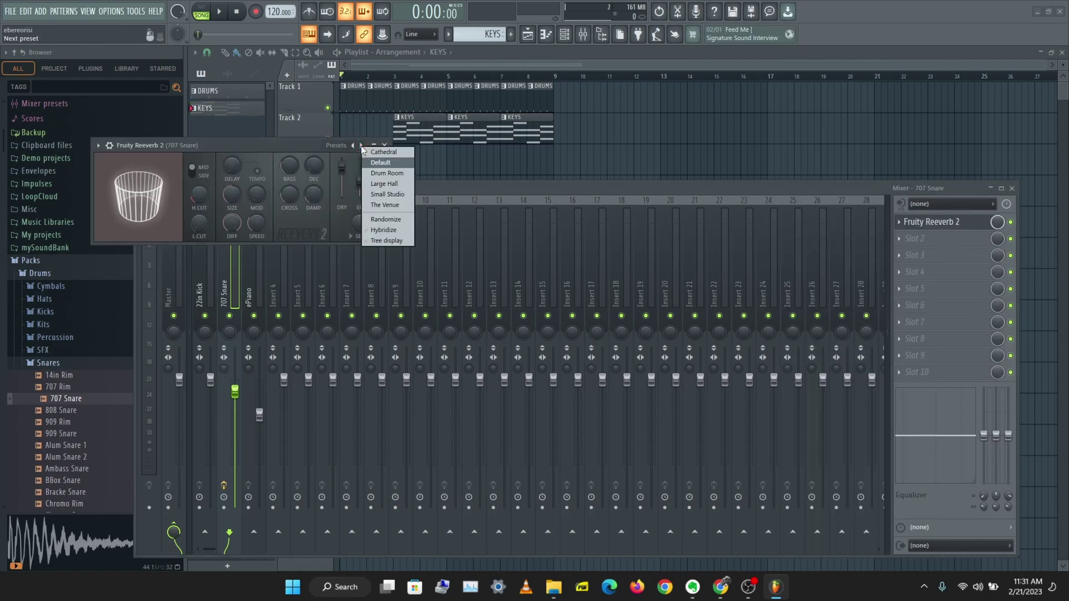
{"action": "left_click", "coordinate": [381, 184]}
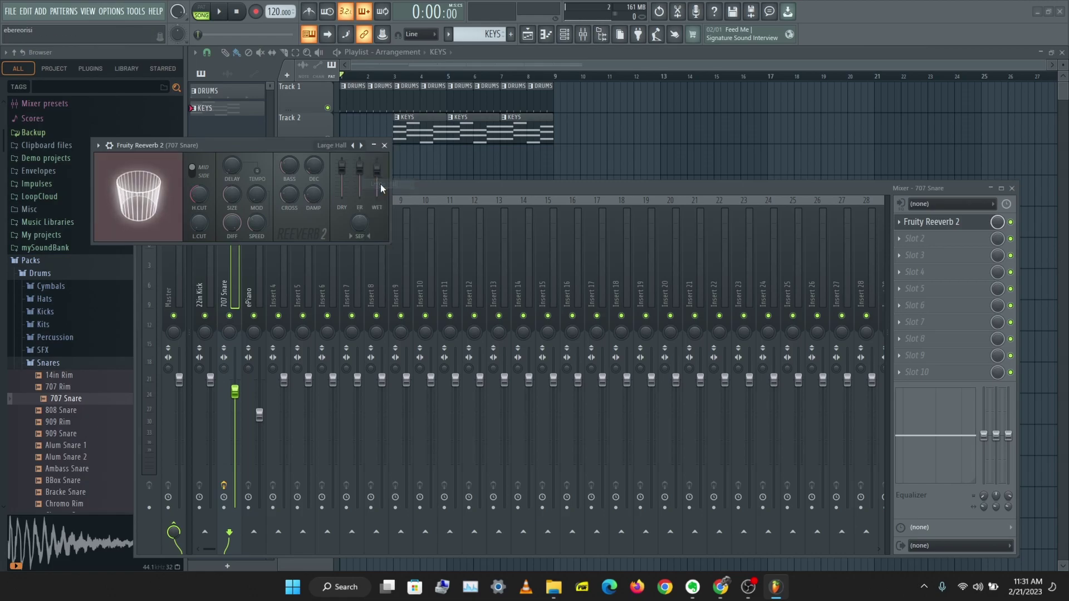
{"action": "left_click", "coordinate": [385, 146]}
{"action": "key", "text": "space"}
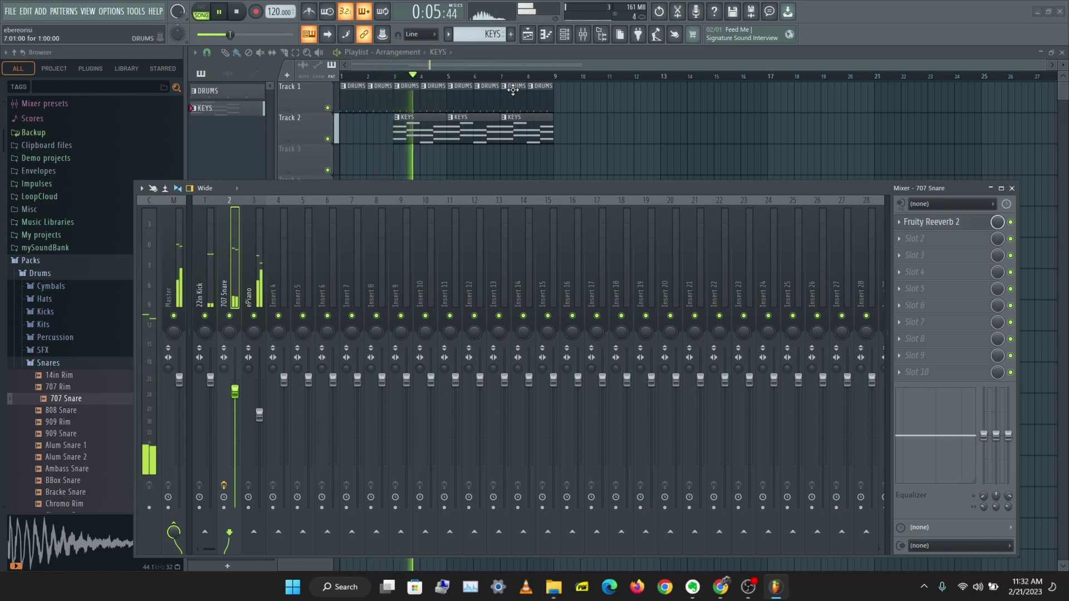
{"action": "key", "text": "space"}
Reduce the wet level of the snare's Fruity Reeverb 2 to 35%, play the song and lower it further to 19%
{"action": "left_click", "coordinate": [946, 222]}
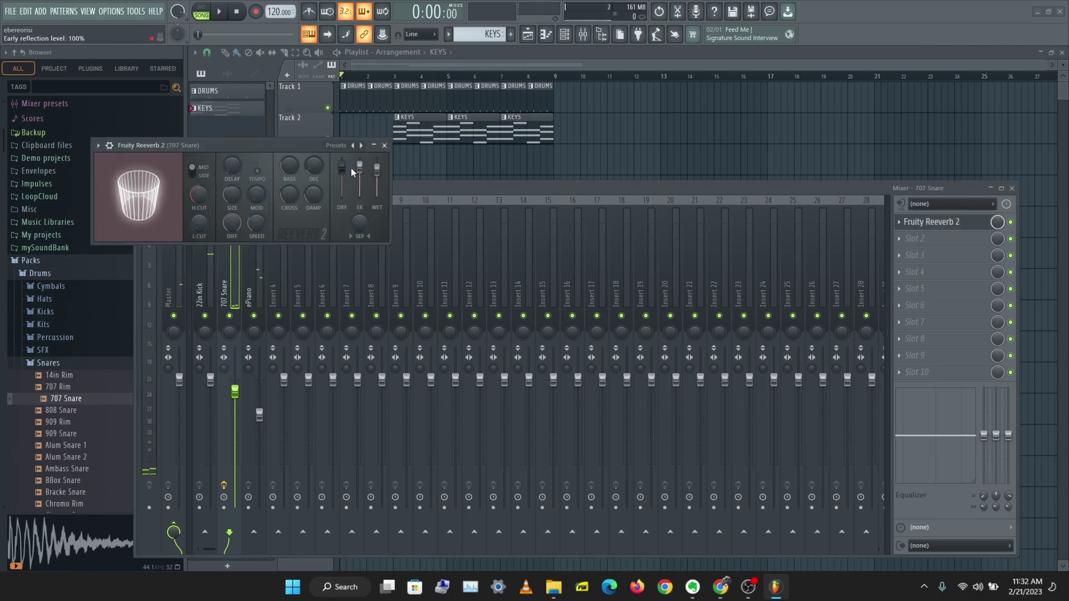
{"action": "left_click_drag", "start_coordinate": [377, 169], "coordinate": [377, 187]}
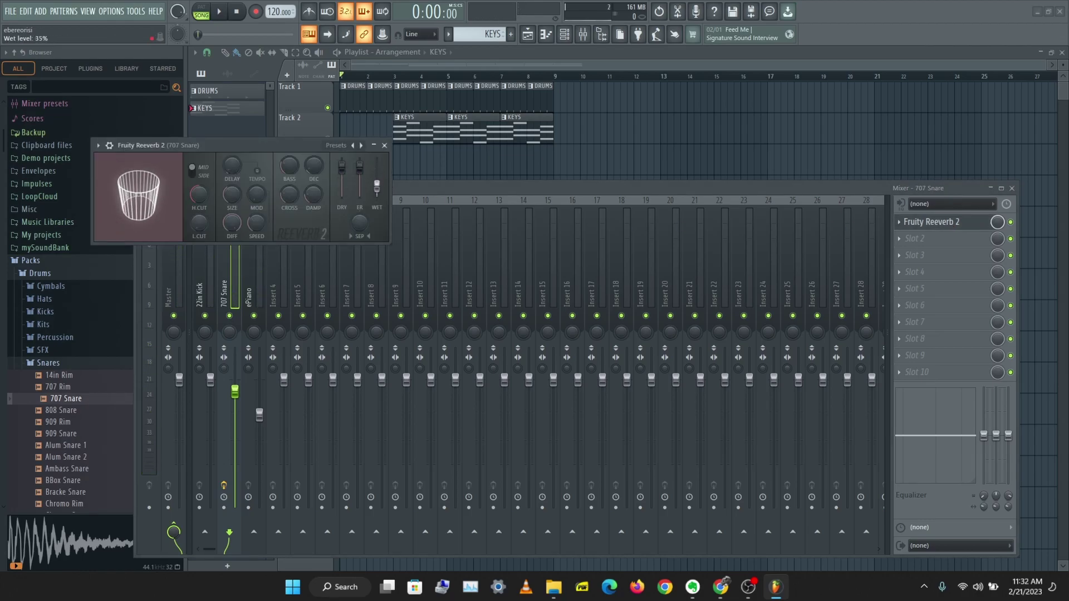
{"action": "left_click", "coordinate": [384, 146]}
{"action": "key", "text": "space"}
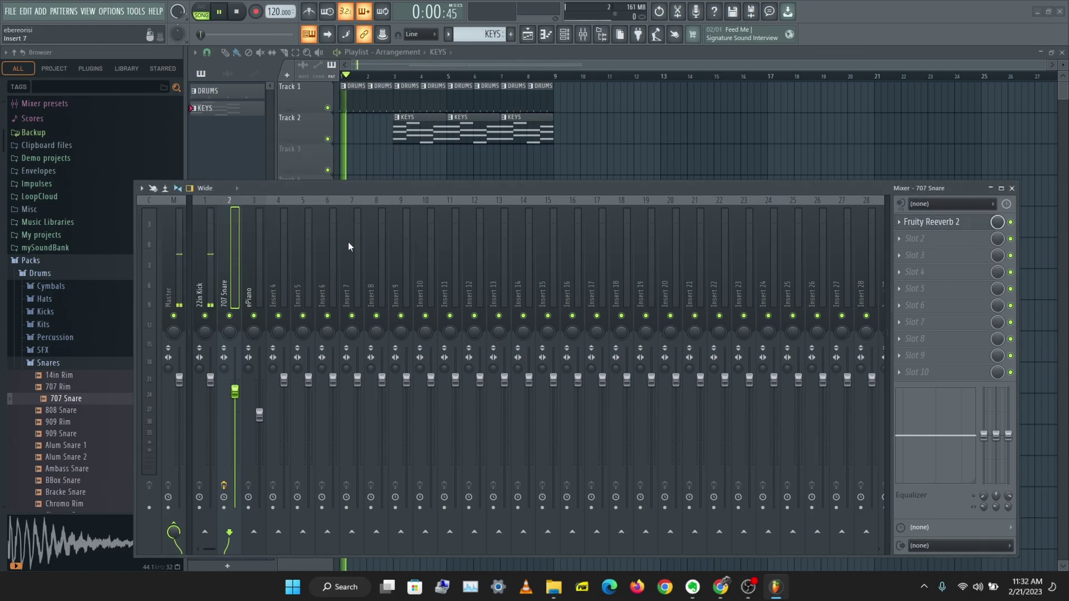
{"action": "left_click", "coordinate": [931, 222]}
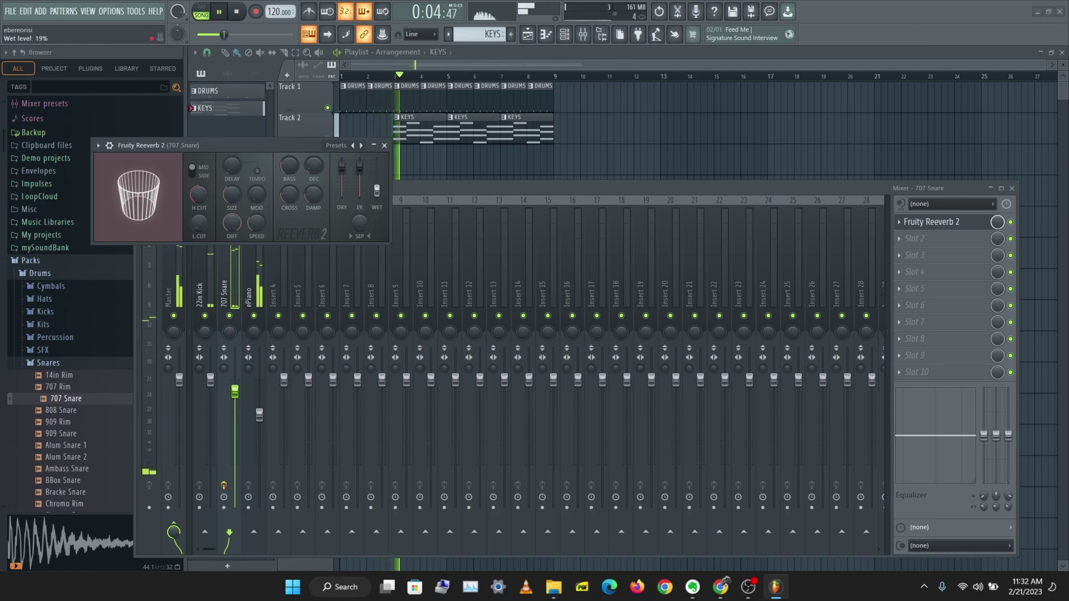
{"action": "left_click", "coordinate": [384, 145]}
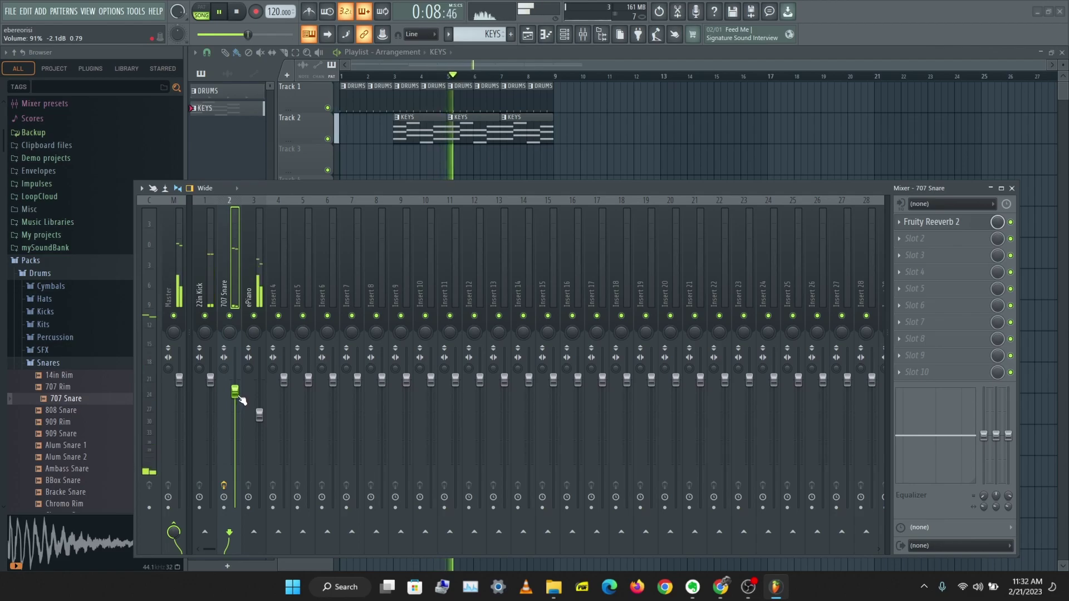
Lower the 707 Snare mixer volume further while the song plays, and stop playback
{"action": "left_click_drag", "start_coordinate": [240, 402], "coordinate": [243, 413]}
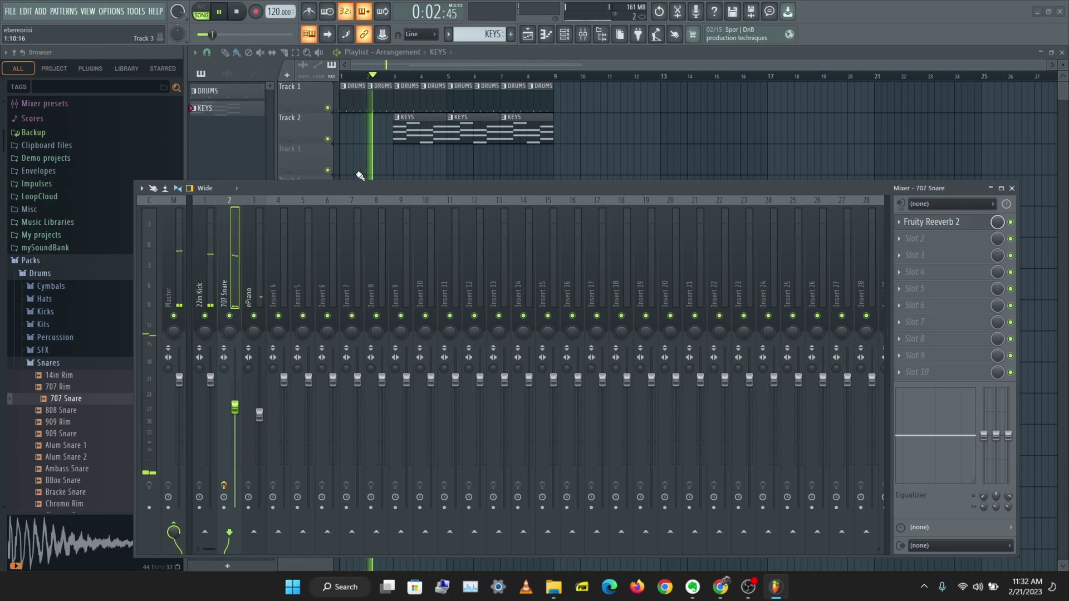
{"action": "key", "text": "space"}
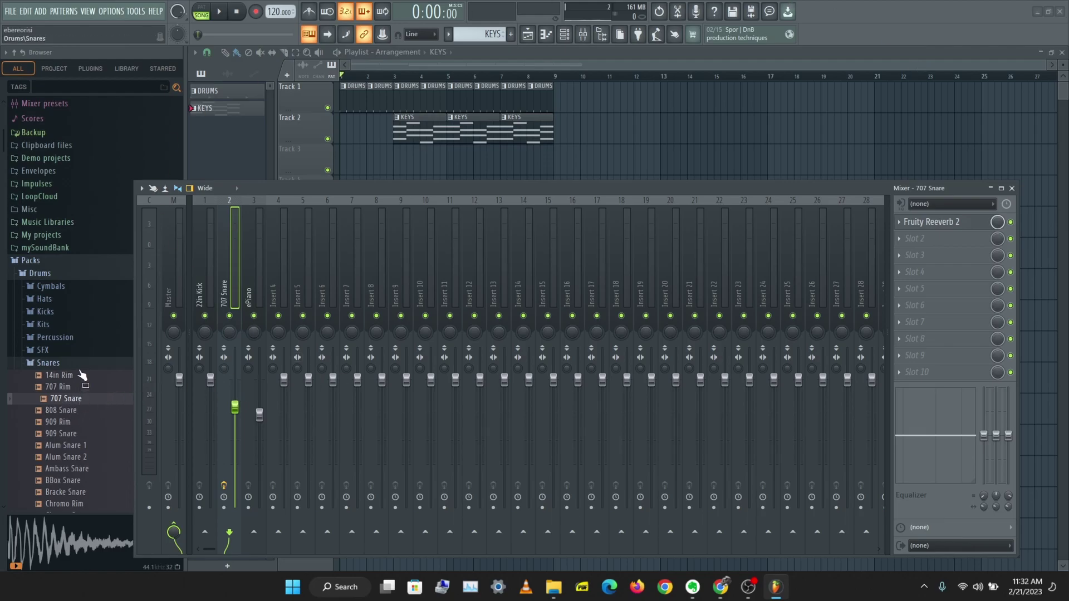
Review the channel rack and the Fruity Reeverb 2 window of the 707 Snare track, closing the effect window
{"action": "left_click", "coordinate": [564, 34]}
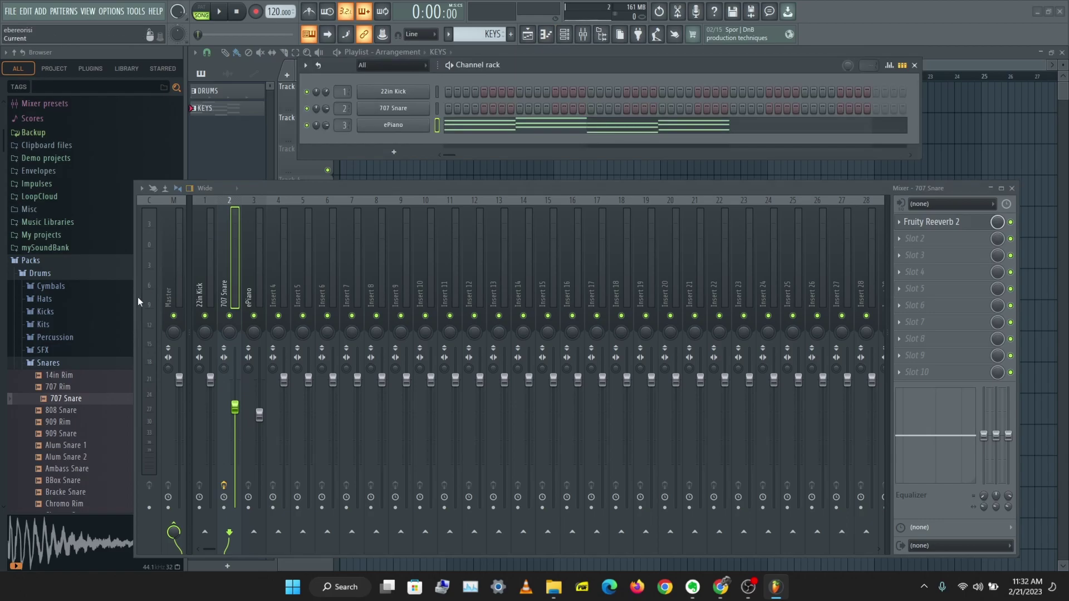
{"action": "left_click_drag", "start_coordinate": [26, 381], "coordinate": [432, 103]}
{"action": "left_click", "coordinate": [915, 65]}
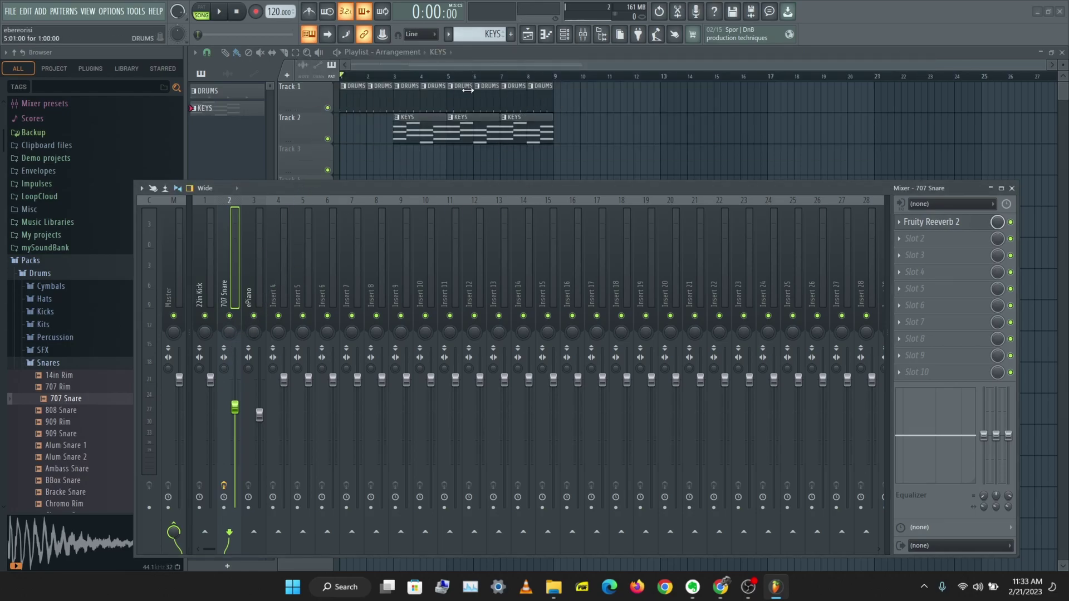
{"action": "left_click", "coordinate": [565, 35]}
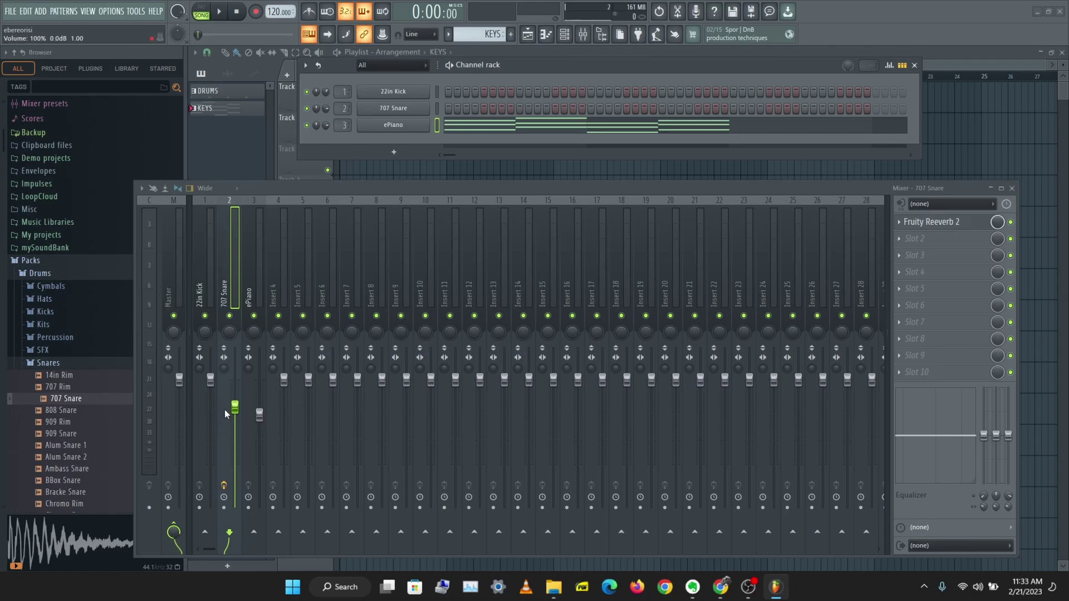
{"action": "left_click", "coordinate": [965, 221]}
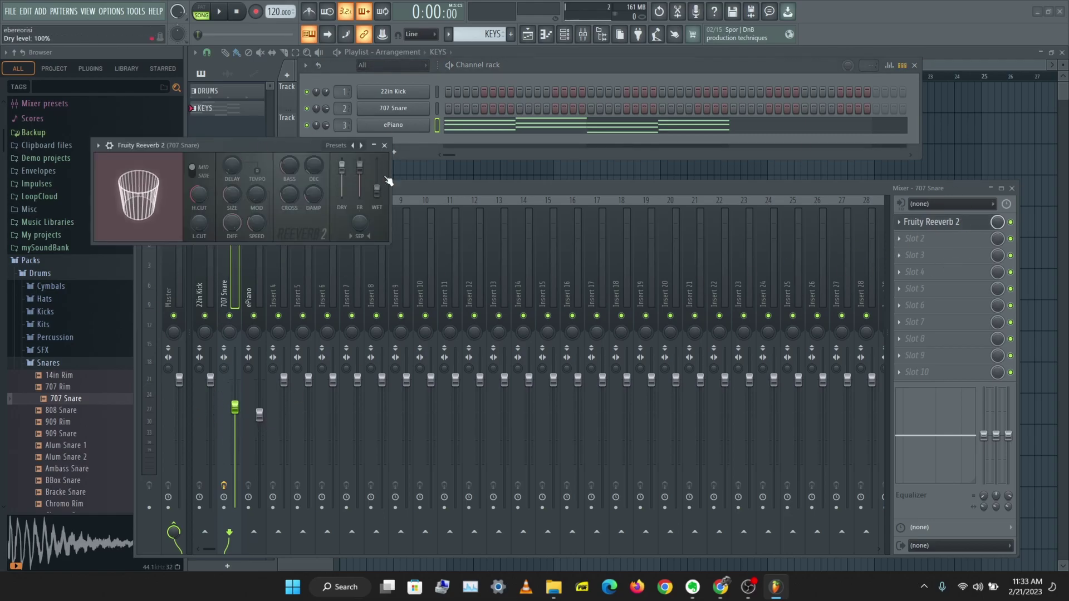
{"action": "left_click_drag", "start_coordinate": [155, 146], "coordinate": [614, 203]}
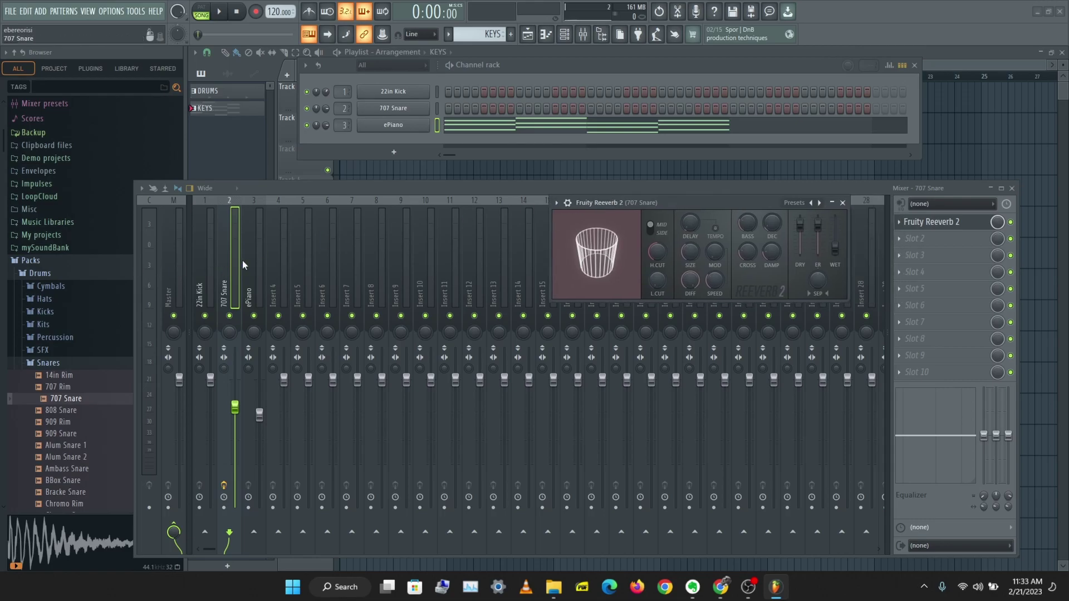
{"action": "left_click", "coordinate": [843, 203]}
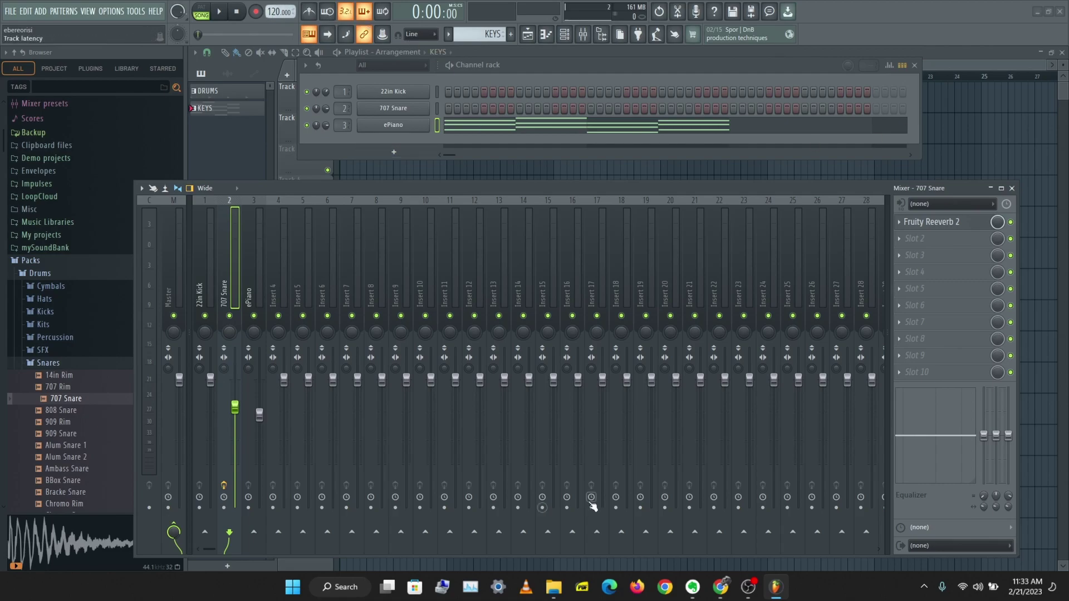
Switch to the browser and look through the instruments section of the FL Studio online manual's workflow page
{"action": "left_click", "coordinate": [730, 594]}
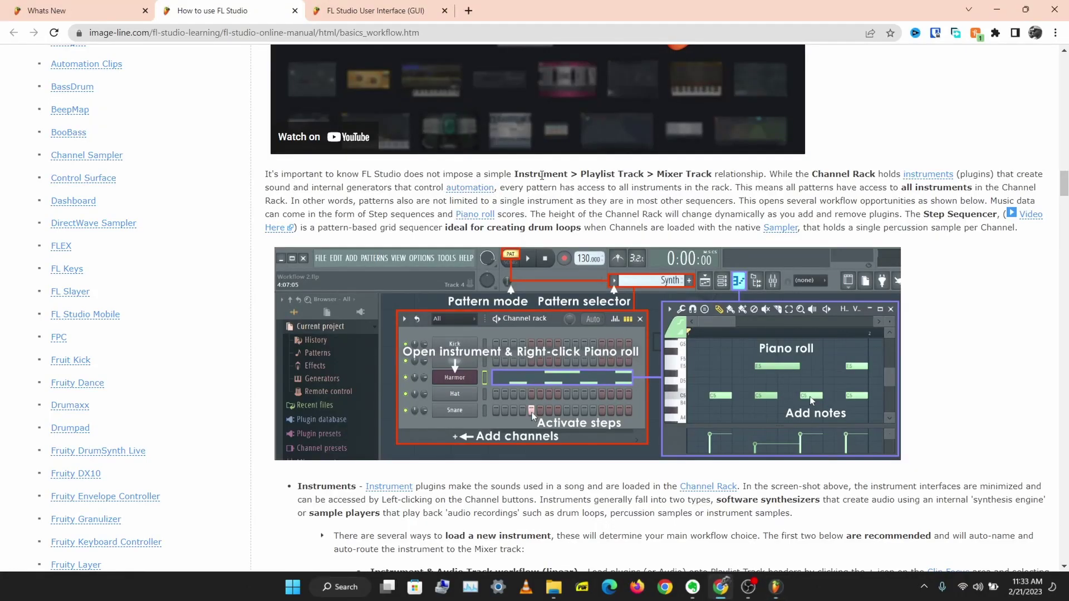
{"action": "scroll", "coordinate": [541, 176], "scroll_direction": "up", "scroll_amount": 5}
{"action": "scroll", "coordinate": [518, 186], "scroll_direction": "down", "scroll_amount": 8}
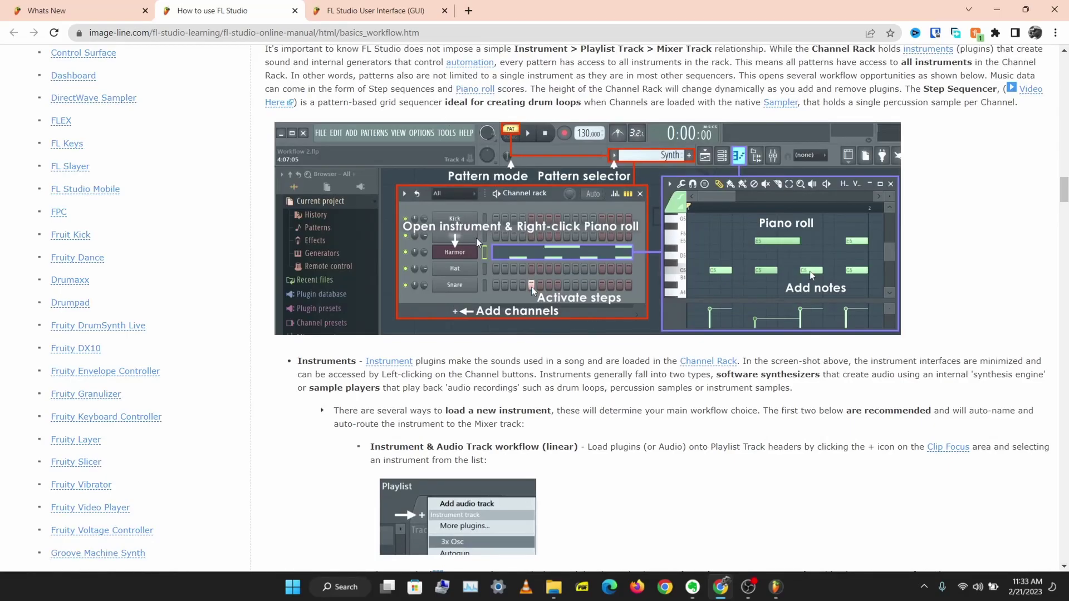
{"action": "scroll", "coordinate": [659, 250], "scroll_direction": "down", "scroll_amount": 1}
{"action": "scroll", "coordinate": [612, 165], "scroll_direction": "down", "scroll_amount": 5}
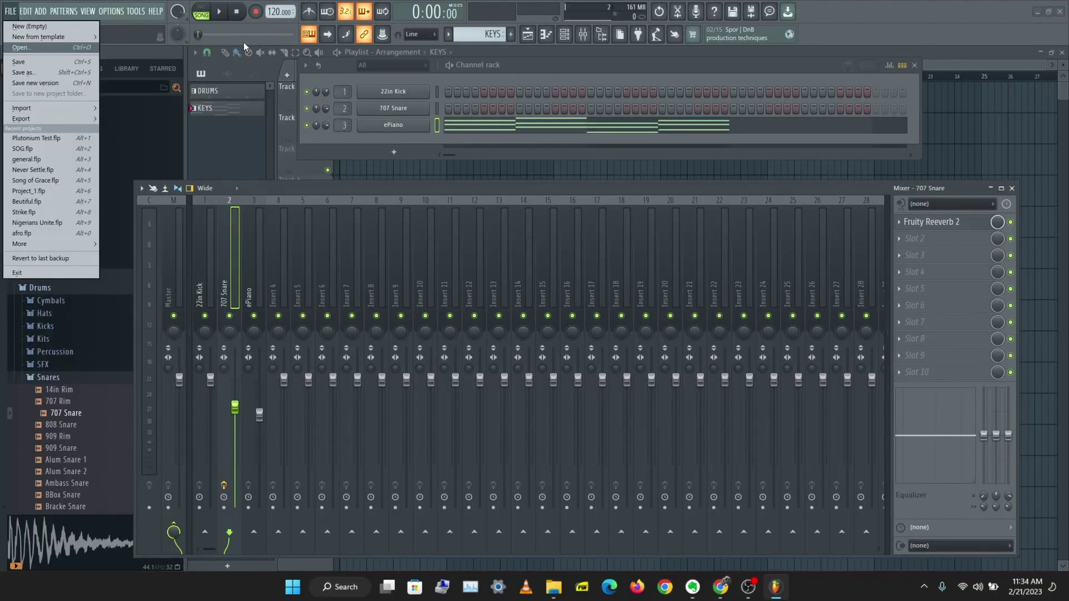
Save the FL Studio project as "Lets Dance" in a new project folder under D:\music-projects
{"action": "left_click", "coordinate": [243, 42]}
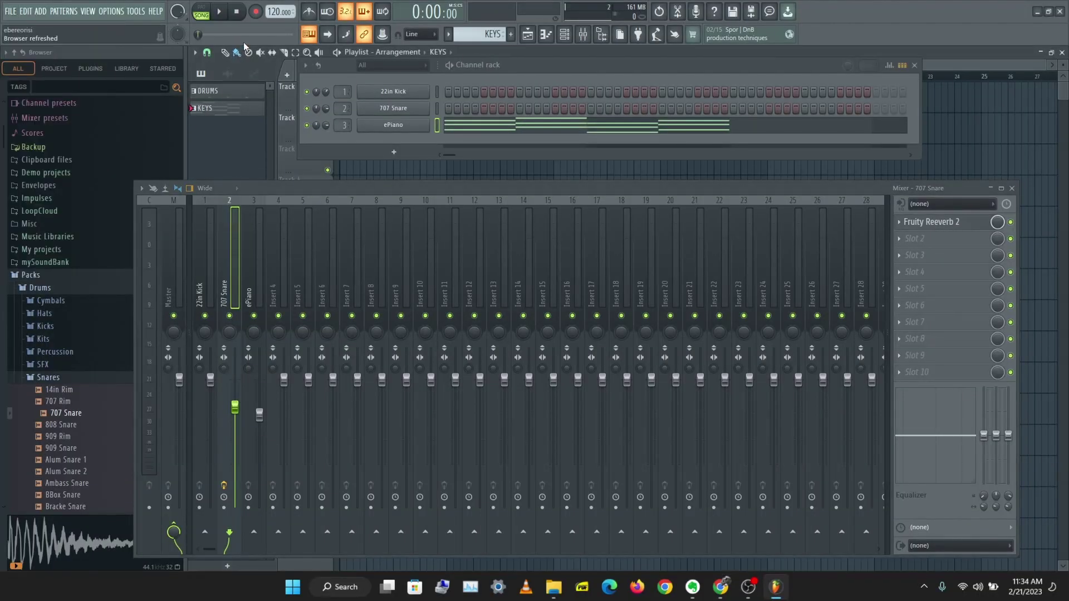
{"action": "left_click", "coordinate": [7, 11]}
{"action": "left_click", "coordinate": [40, 65]}
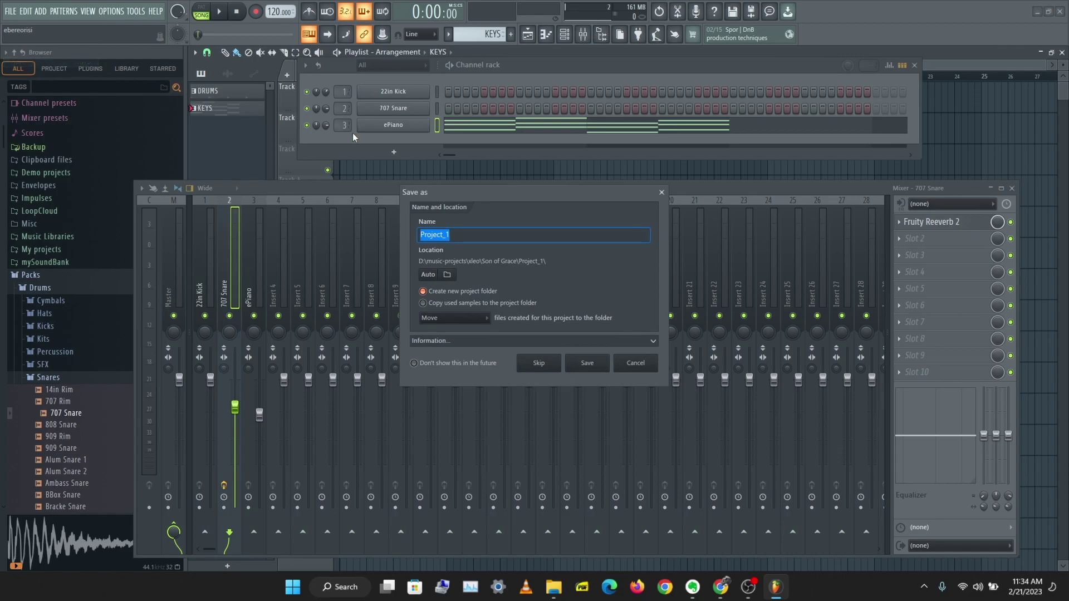
{"action": "left_click", "coordinate": [449, 275]}
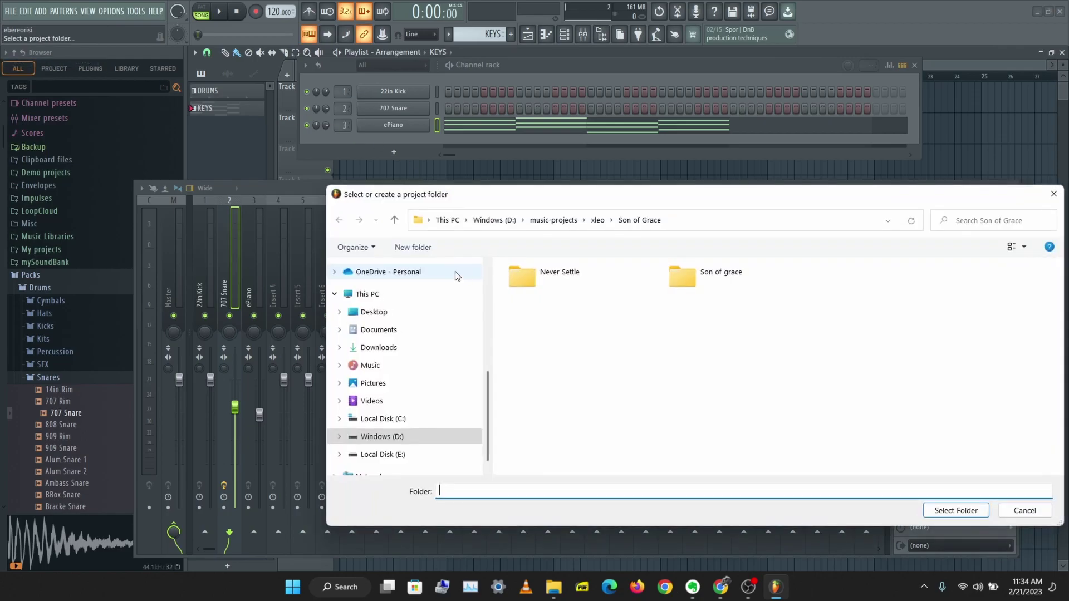
{"action": "left_click", "coordinate": [554, 220]}
{"action": "left_click", "coordinate": [956, 510]}
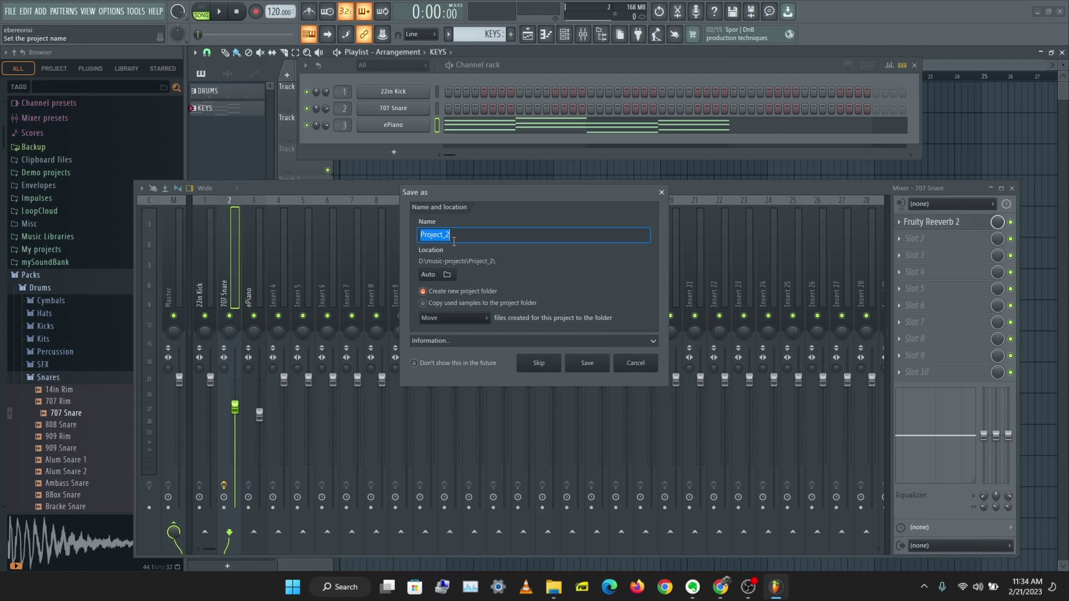
{"action": "type", "text": "Lets Dance"}
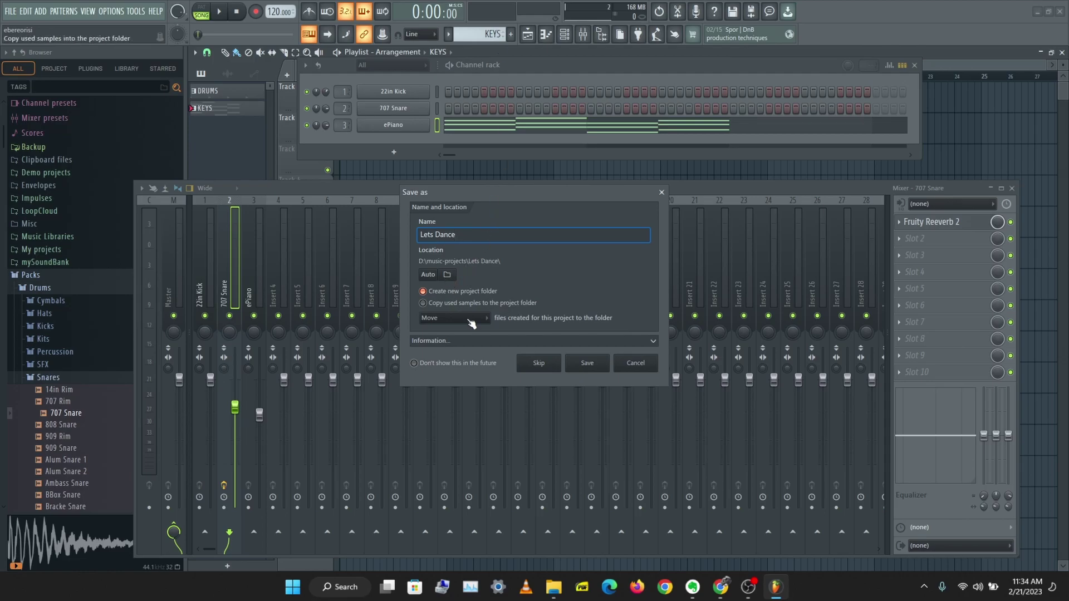
{"action": "left_click", "coordinate": [591, 368]}
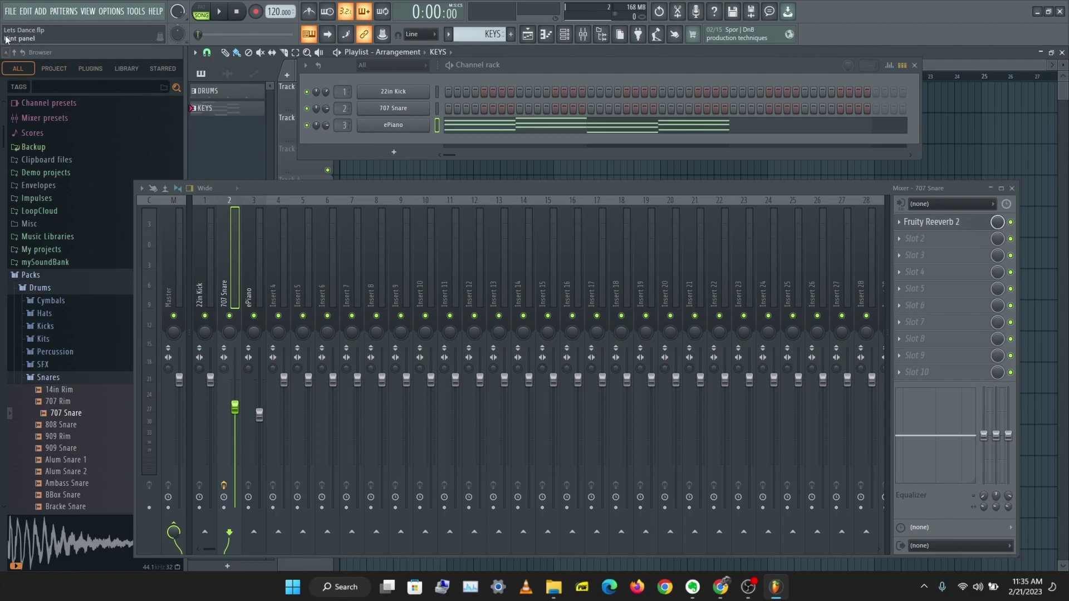
Export the full song as the MP3 file "Lets Dance" into the project folder, choosing a tail option for the render
{"action": "left_click", "coordinate": [10, 11]}
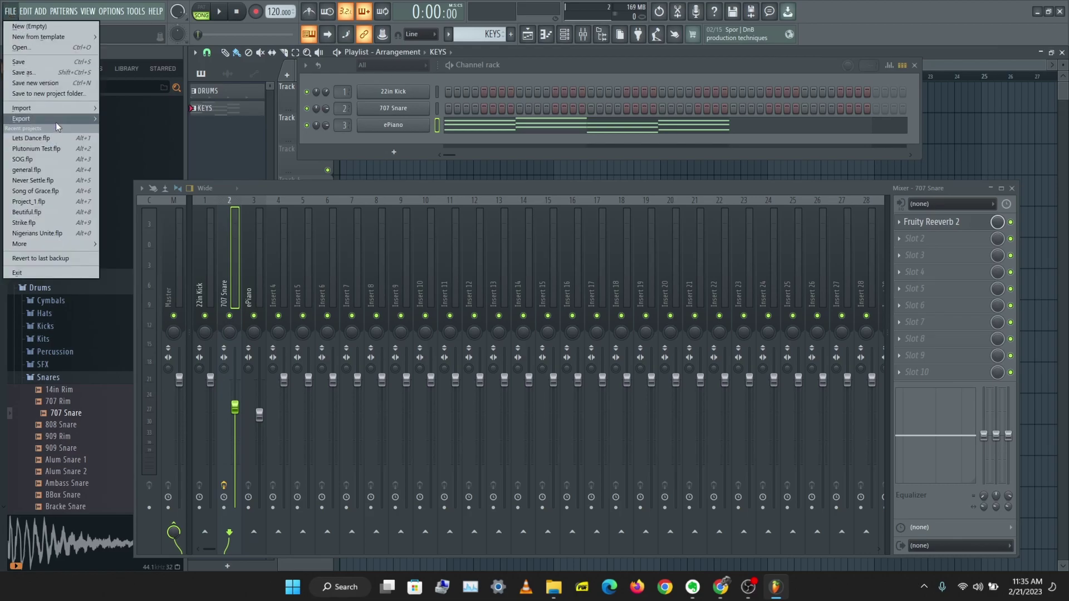
{"action": "mouse_move", "coordinate": [56, 122]}
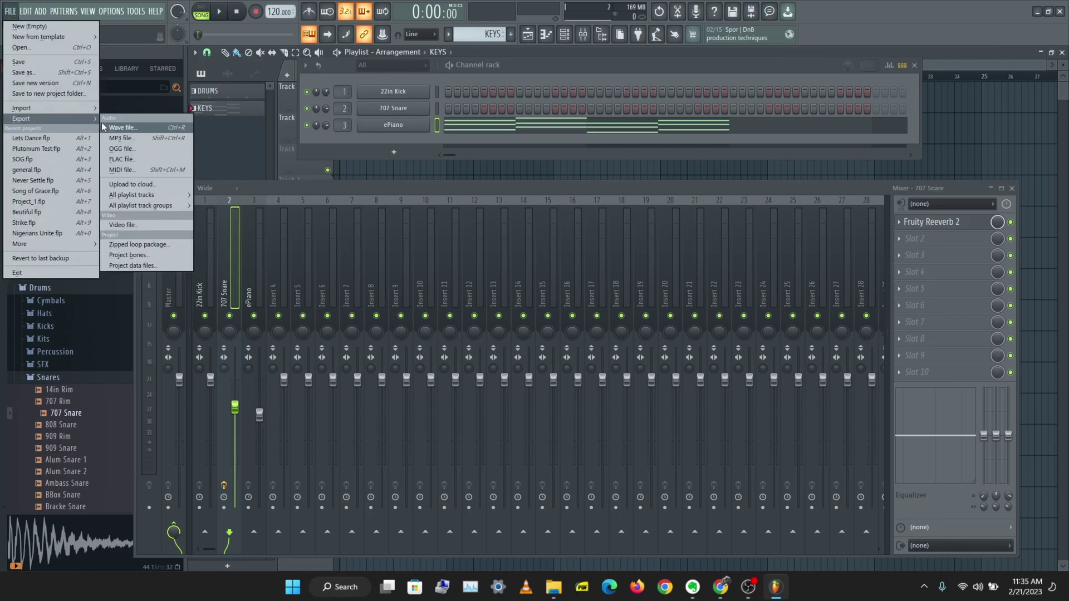
{"action": "left_click", "coordinate": [132, 138]}
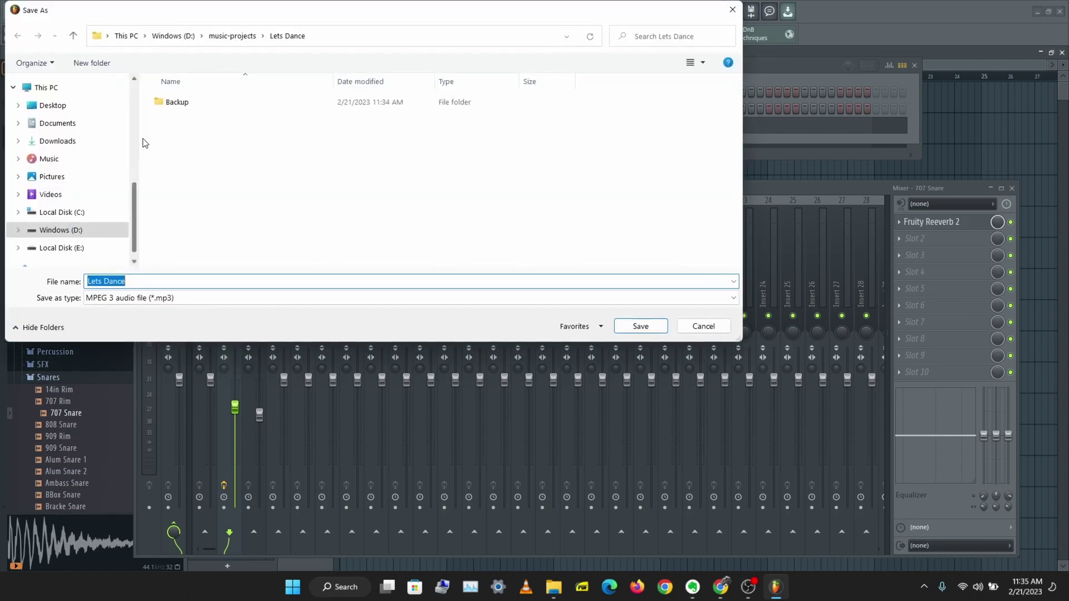
{"action": "left_click", "coordinate": [663, 328]}
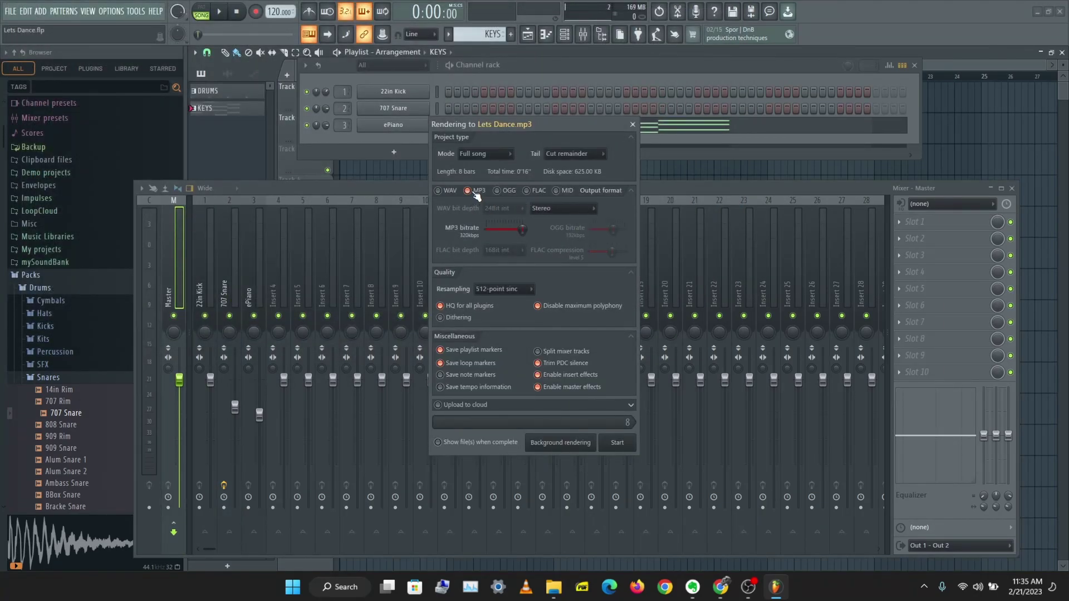
{"action": "left_click", "coordinate": [573, 153]}
{"action": "left_click", "coordinate": [590, 164]}
{"action": "left_click", "coordinate": [616, 446]}
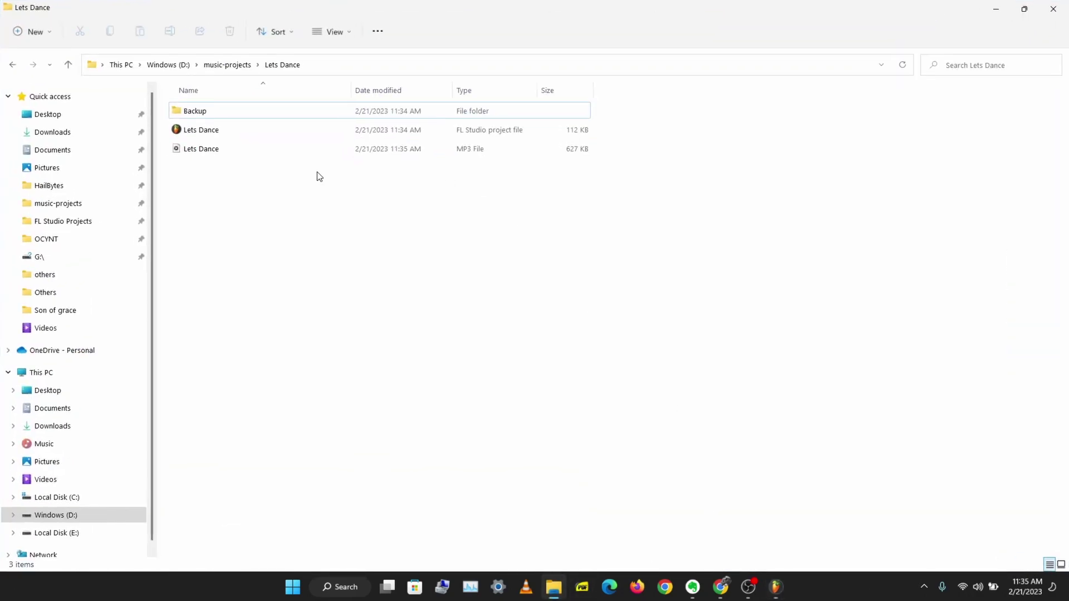
Play the exported Lets Dance MP3 in Media Player, close the player and return to FL Studio
{"action": "double_click", "coordinate": [315, 158]}
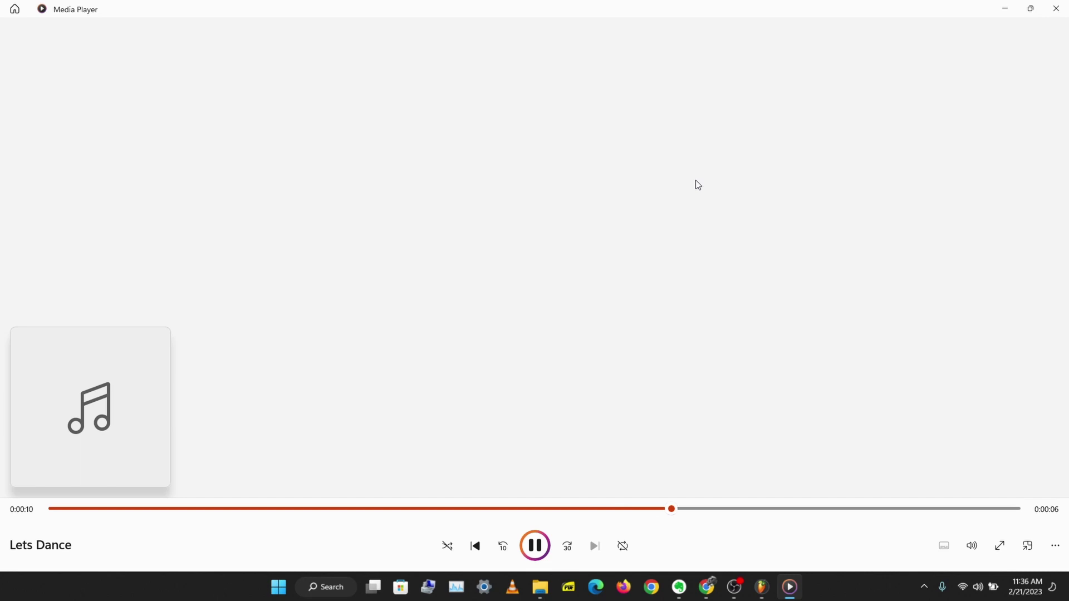
{"action": "left_click", "coordinate": [1055, 8]}
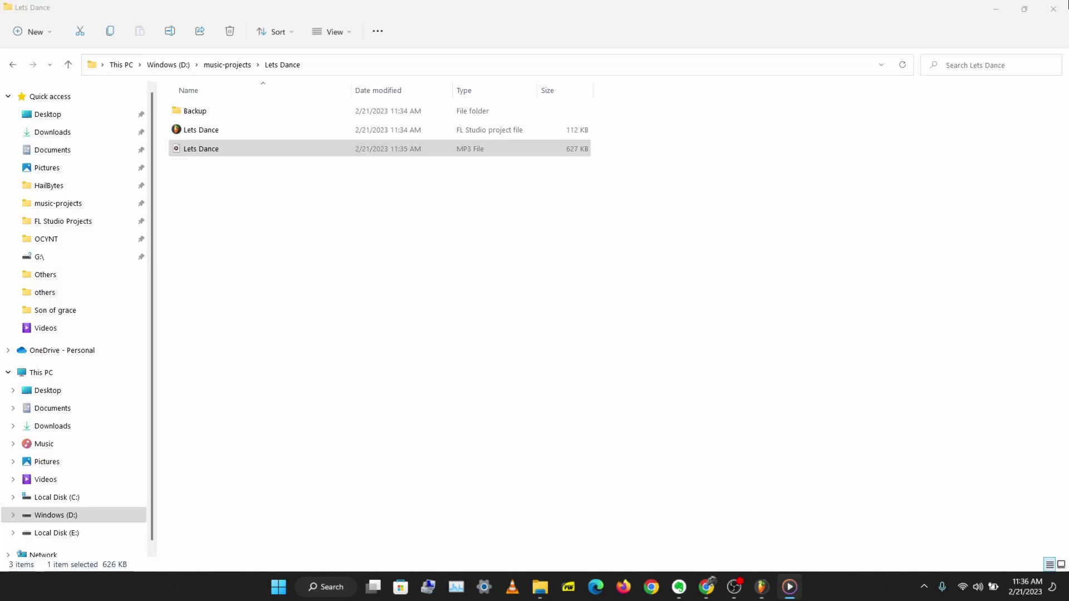
{"action": "left_click", "coordinate": [777, 586]}
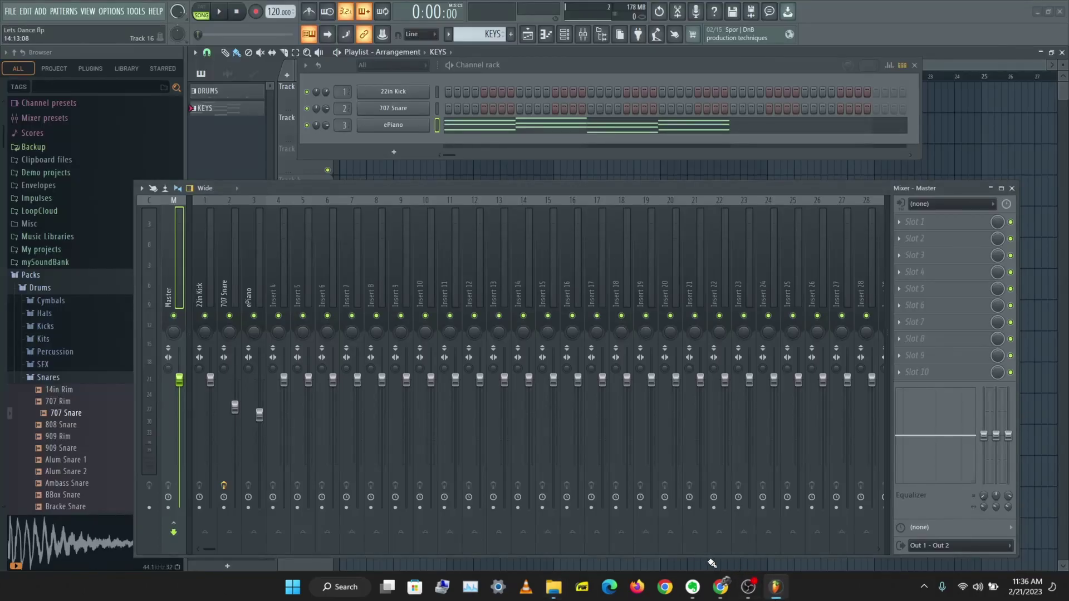
Switch to the browser and review the manual's workflow sections on composing, sequencing, arranging and exporting audio
{"action": "left_click", "coordinate": [720, 587]}
{"action": "scroll", "coordinate": [591, 320], "scroll_direction": "up", "scroll_amount": 10}
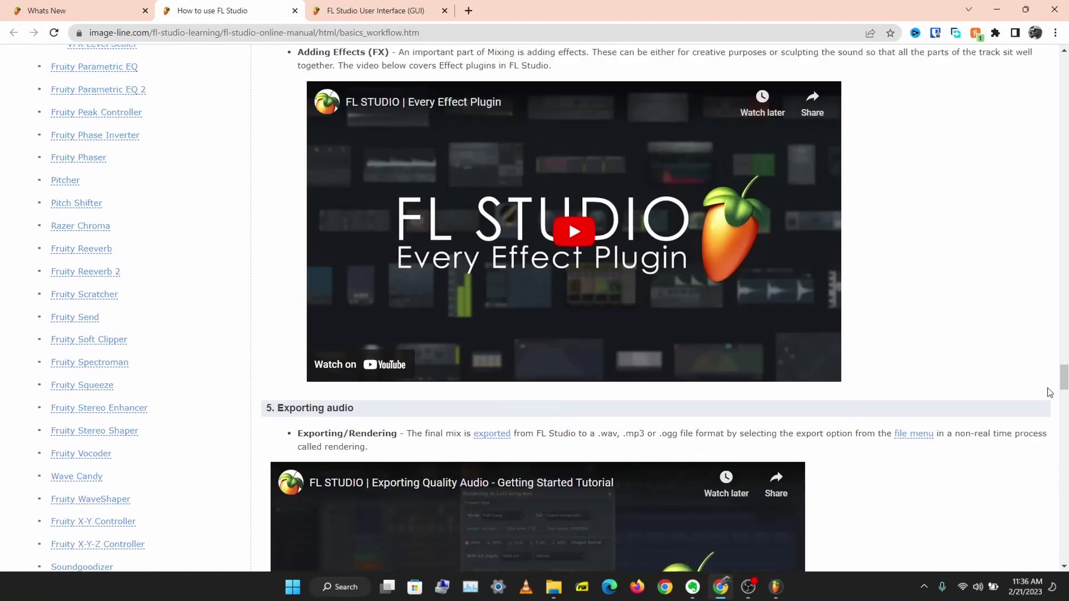
{"action": "left_click_drag", "start_coordinate": [1064, 379], "coordinate": [1066, 123]}
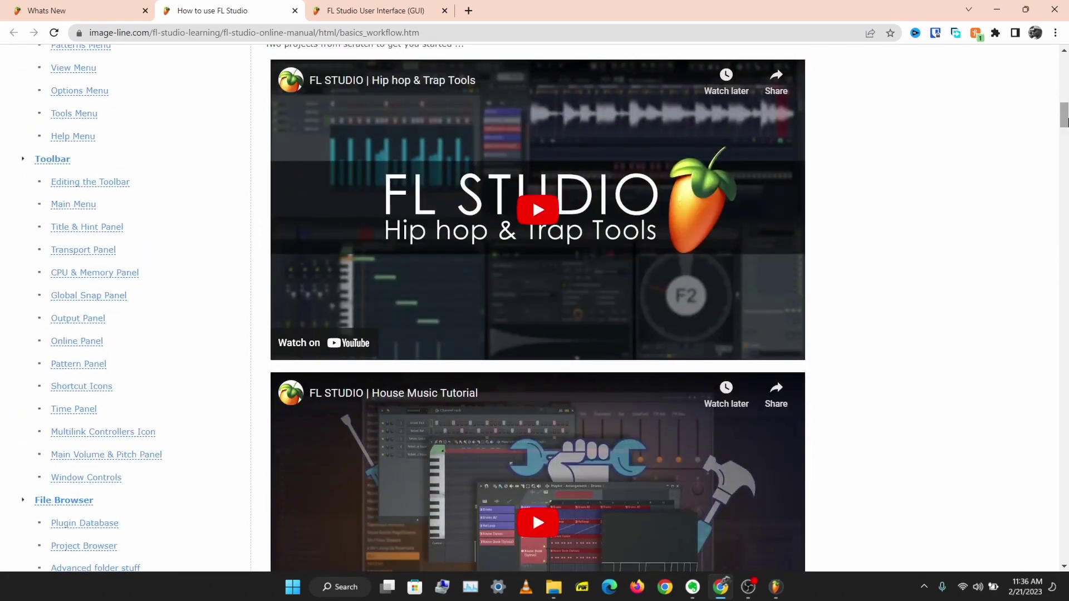
{"action": "left_click_drag", "start_coordinate": [1066, 123], "coordinate": [1066, 237]}
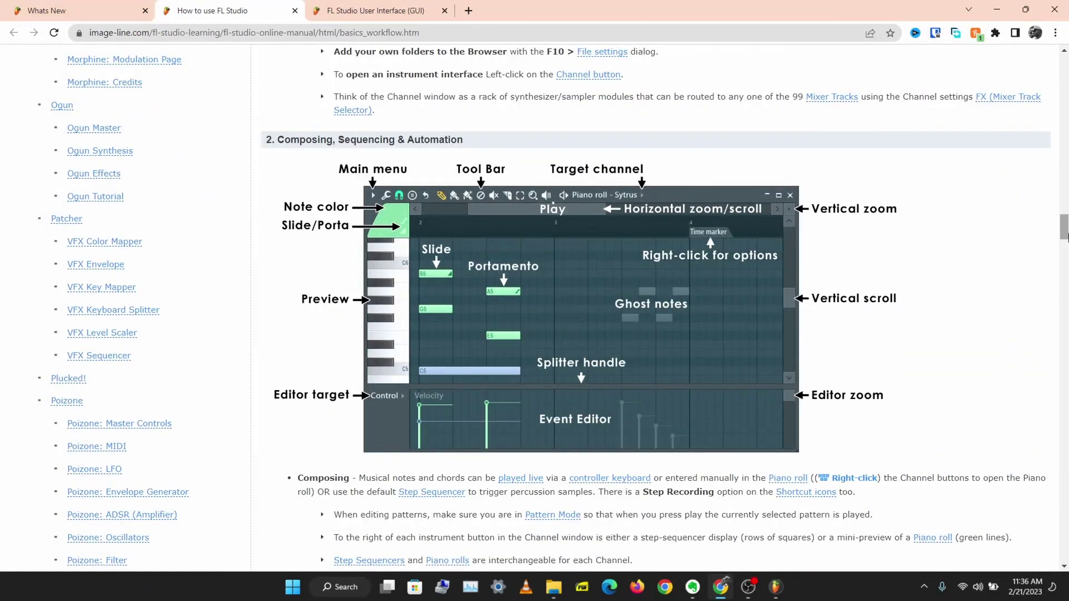
{"action": "left_click_drag", "start_coordinate": [1067, 237], "coordinate": [1066, 267]}
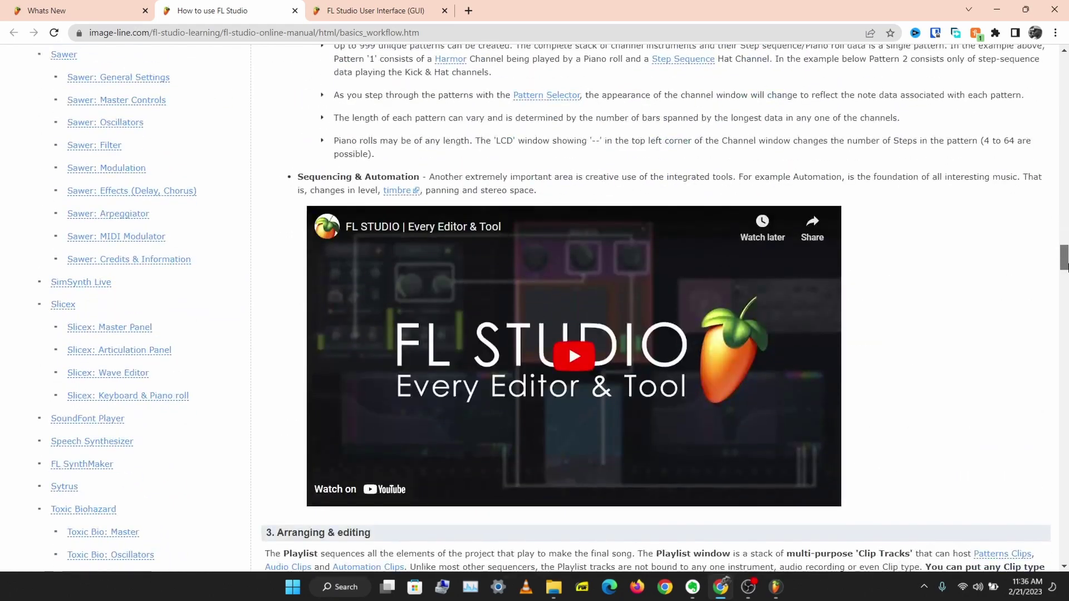